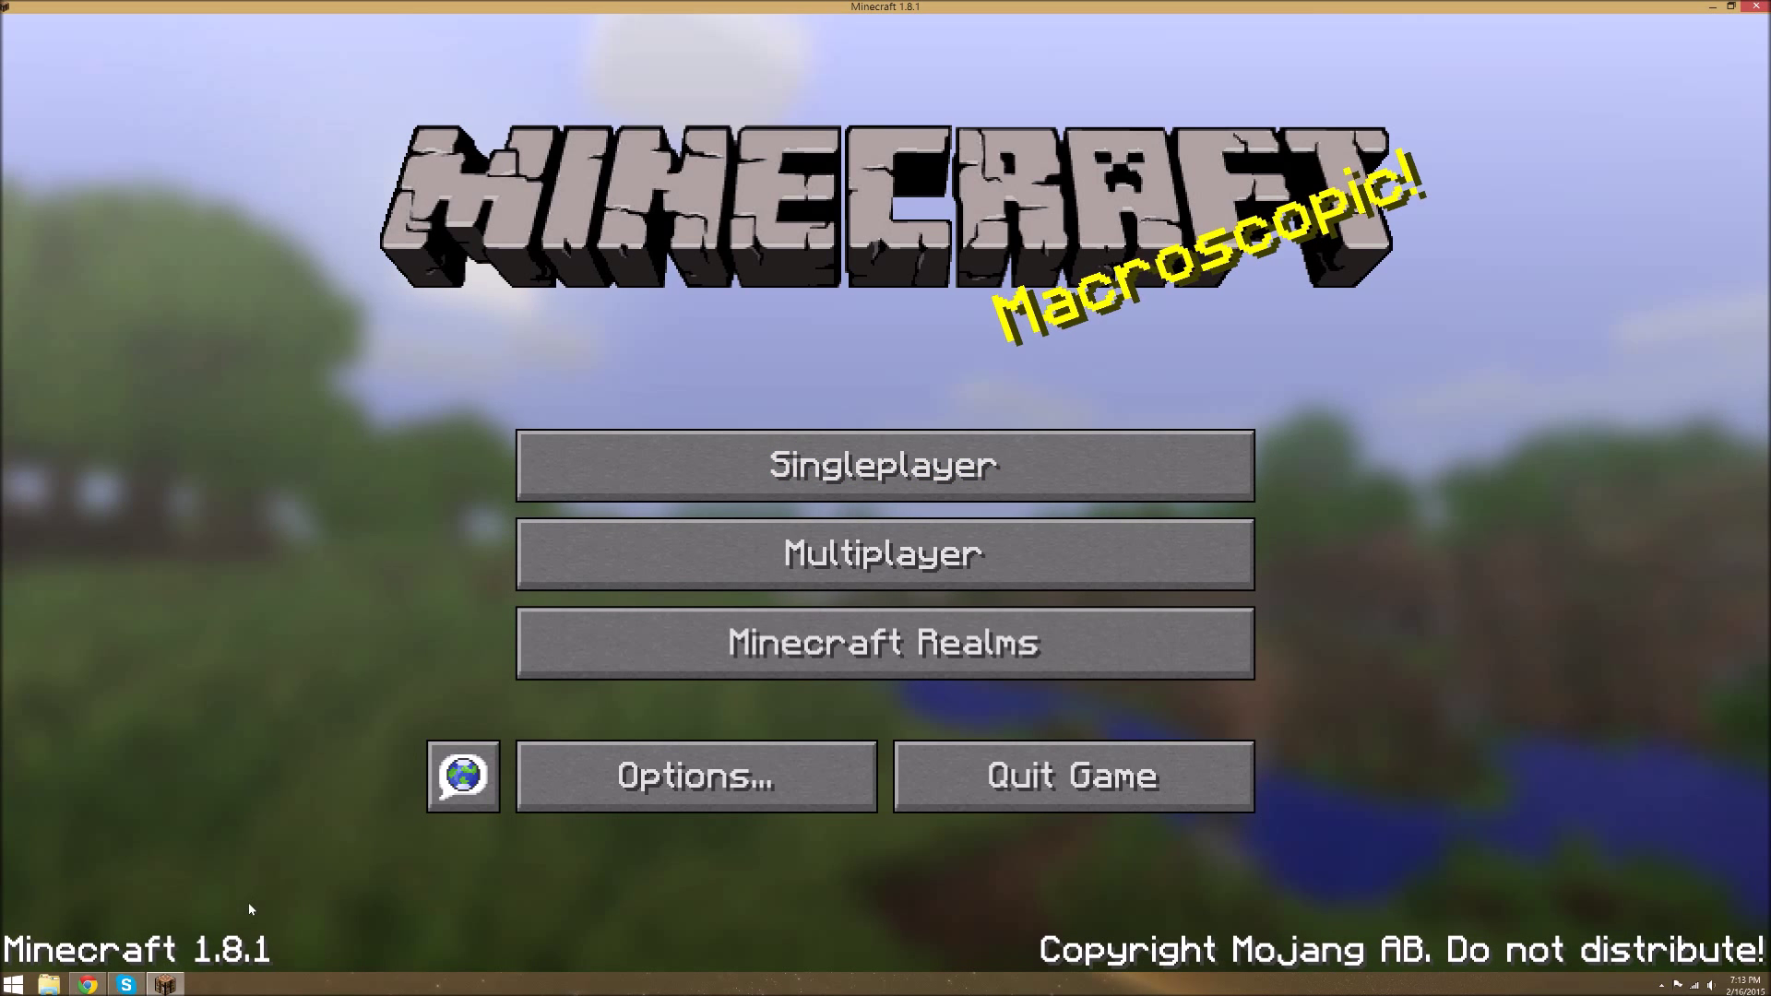
Start a new singleplayer world and name it 'Creative'
click(553, 456)
click(1133, 827)
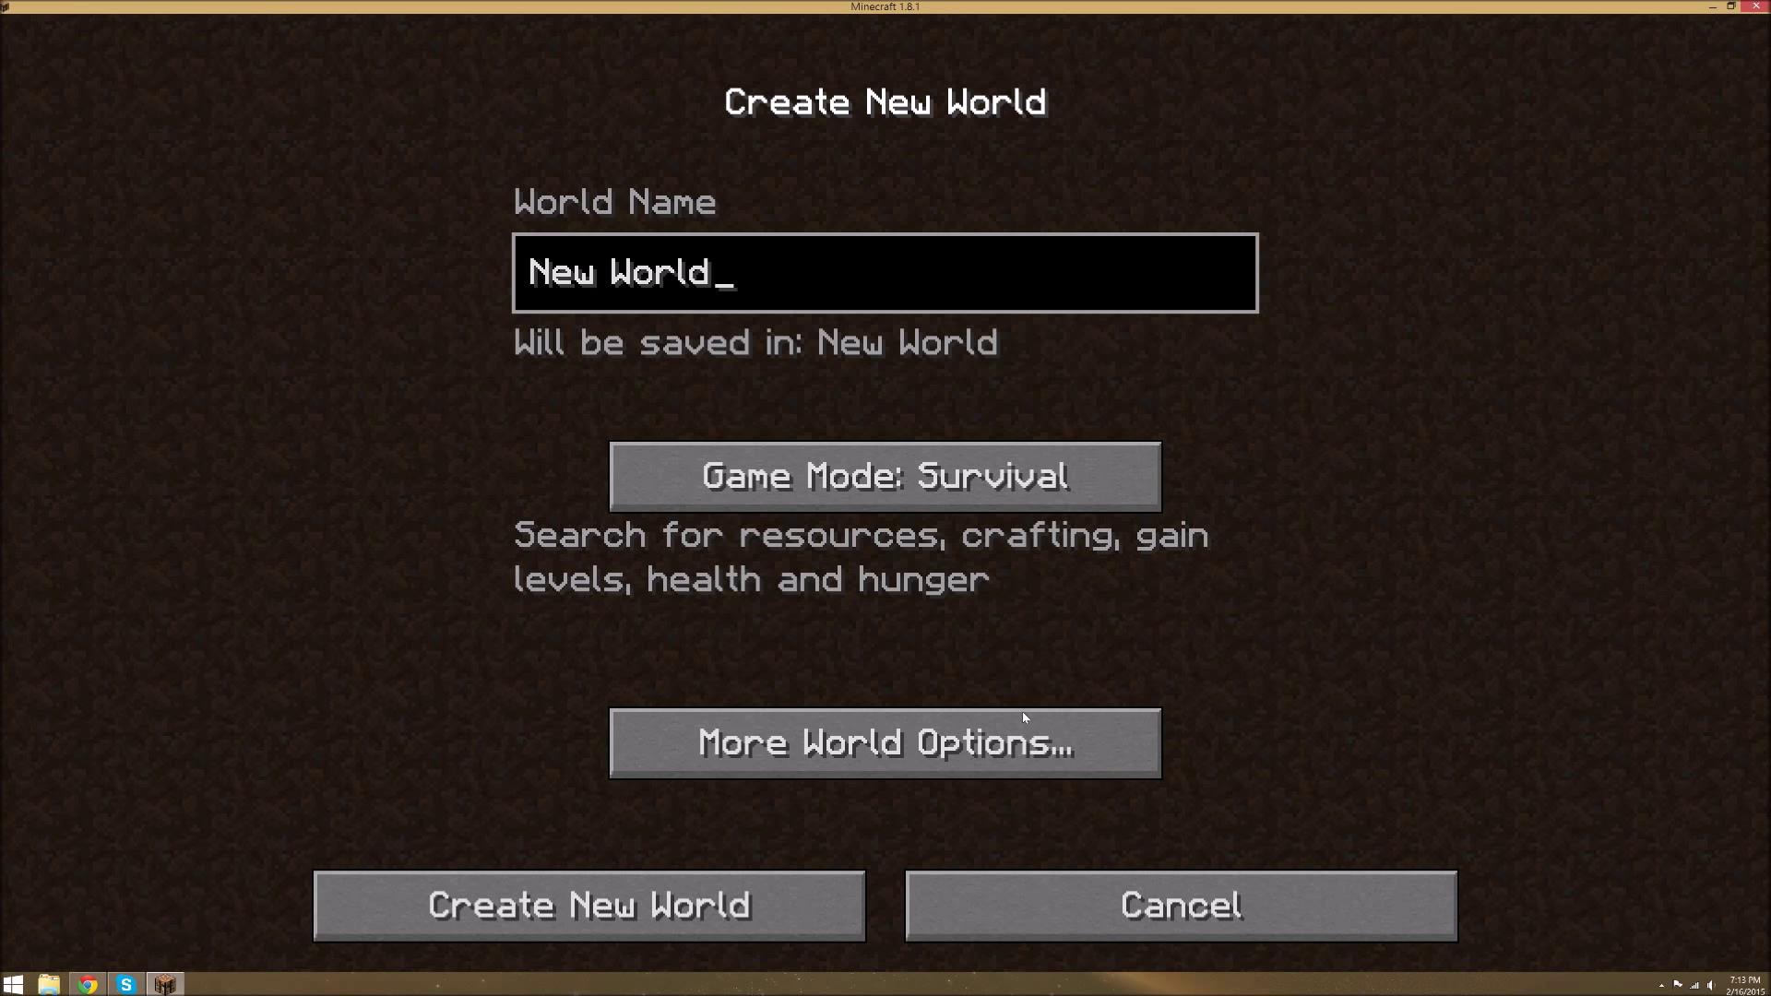
key(BackSpace)
key(BackSpace)
key(BackSpace)
key(BackSpace)
key(BackSpace)
key(BackSpace)
key(BackSpace)
key(BackSpace)
key(BackSpace)
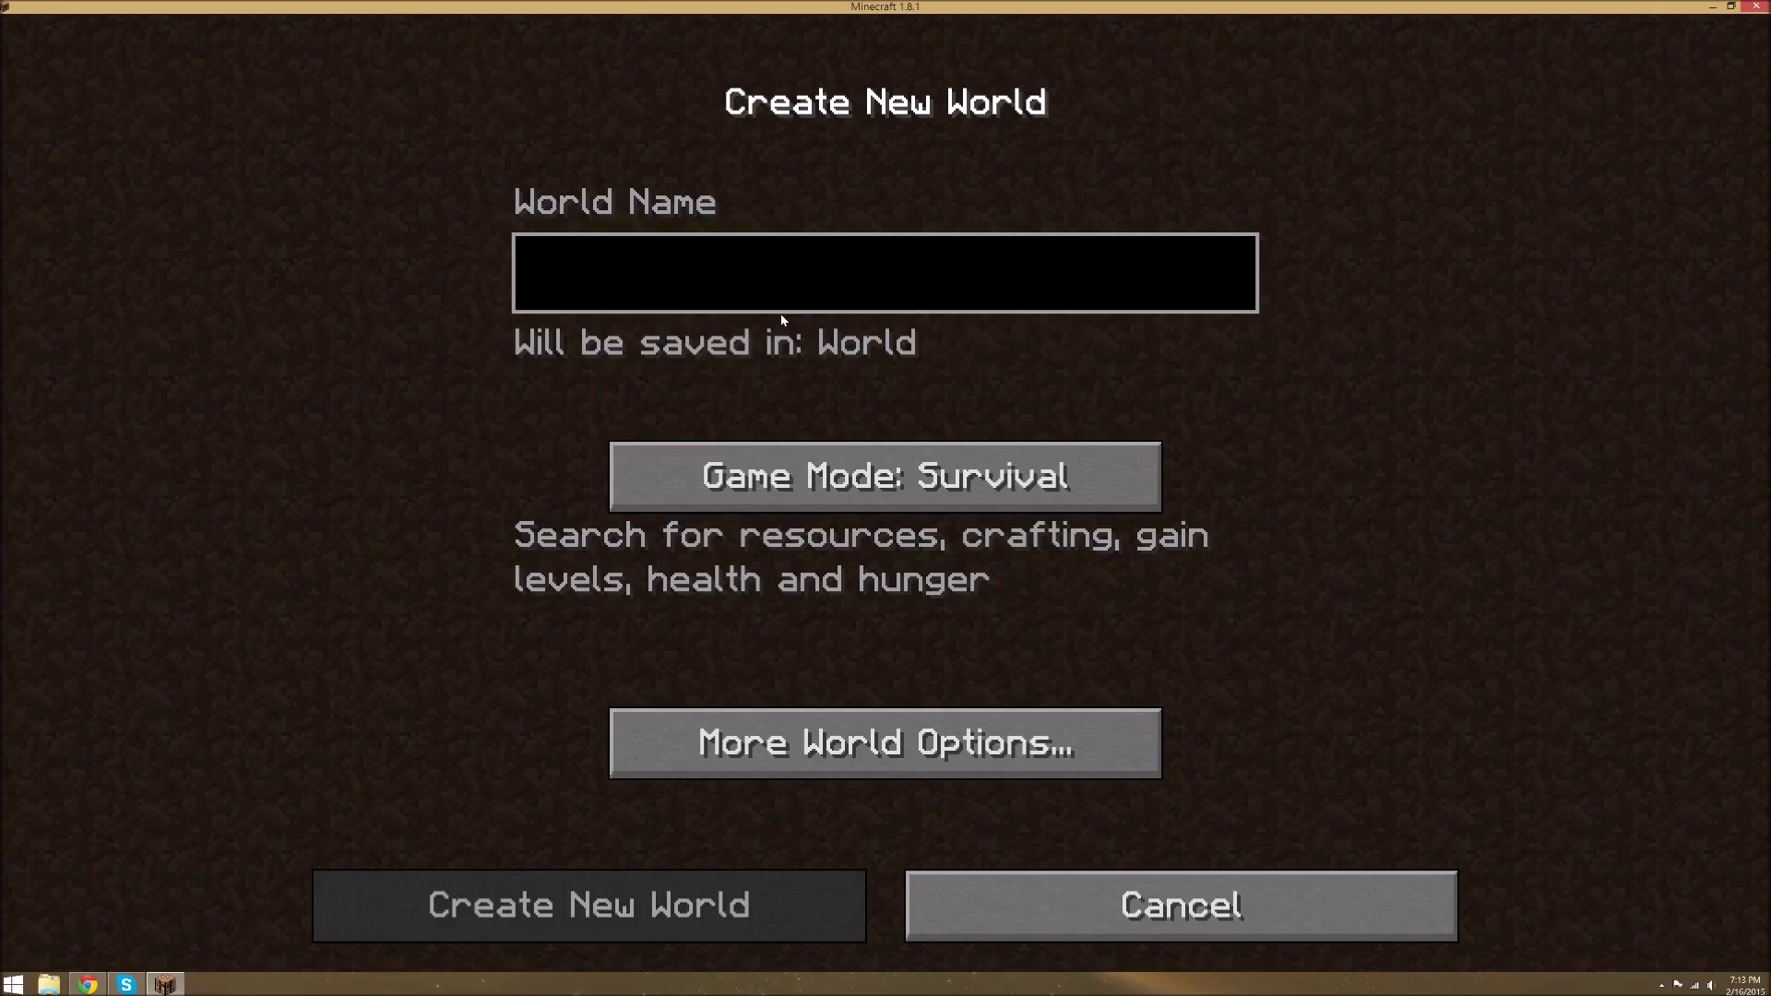
text(Creavte)
key(BackSpace)
key(BackSpace)
key(BackSpace)
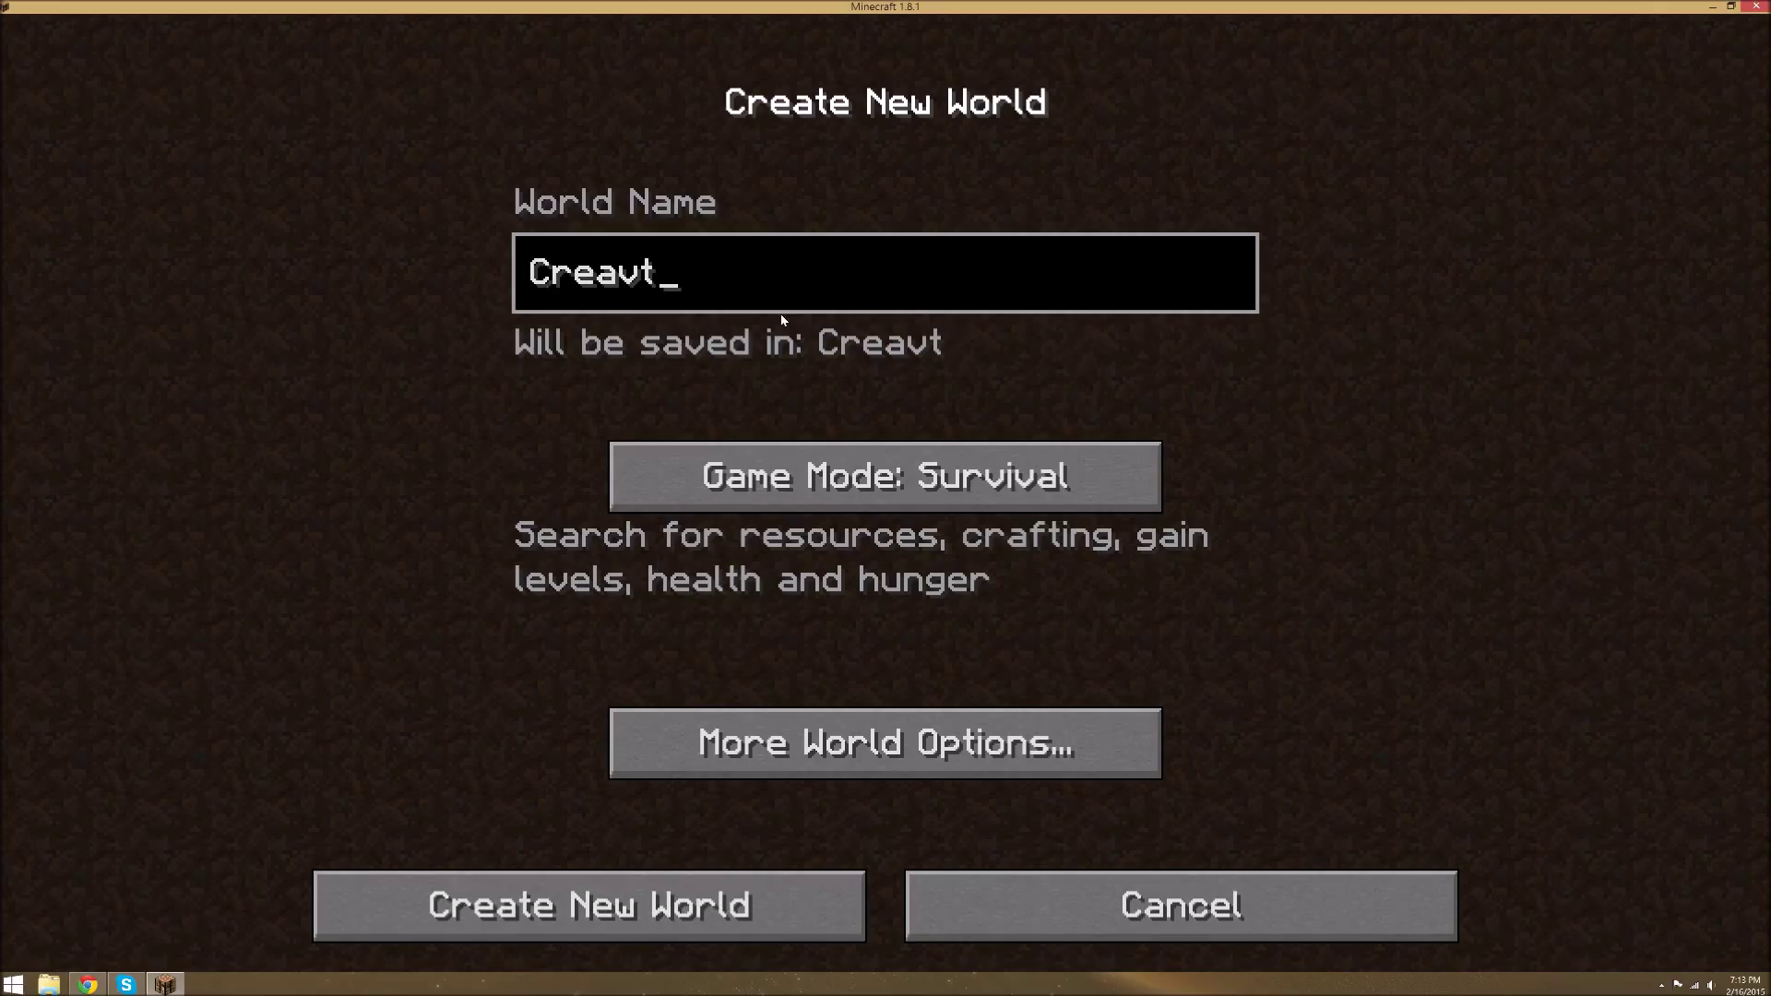
text(tiov)
key(BackSpace)
key(BackSpace)
text(ve)
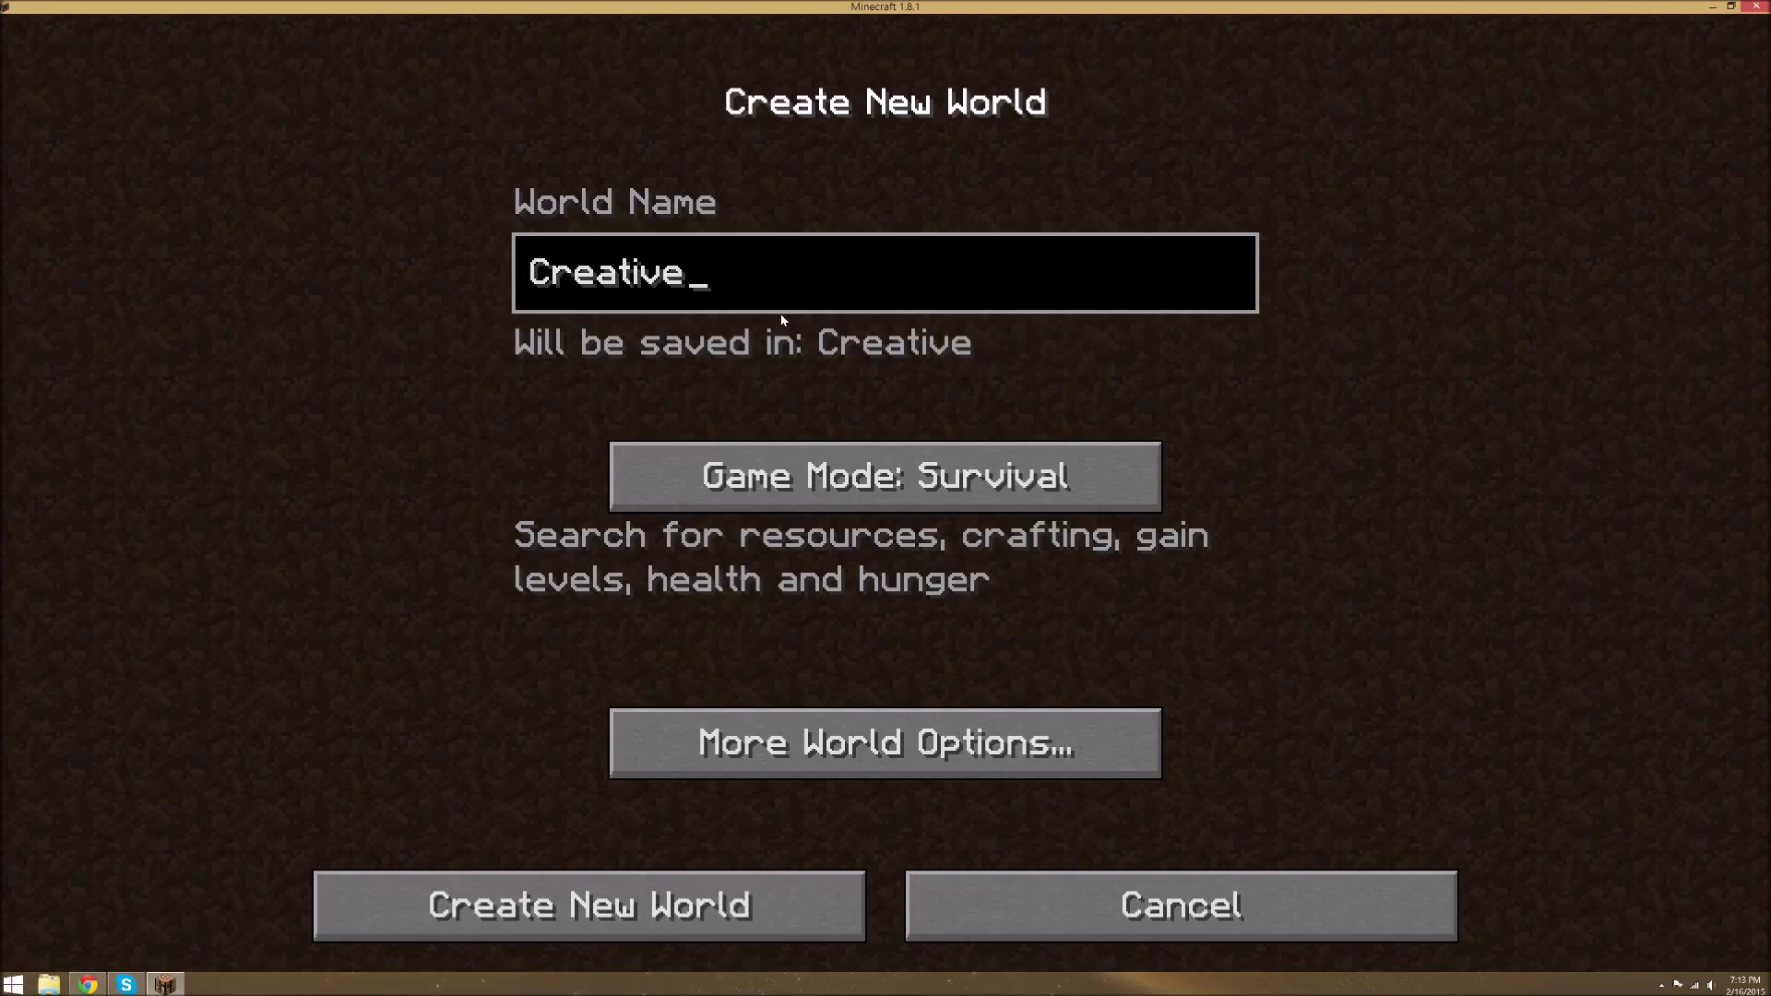
Set Creative game mode, turn off structure generation, and choose the Superflat world type
click(896, 474)
click(897, 474)
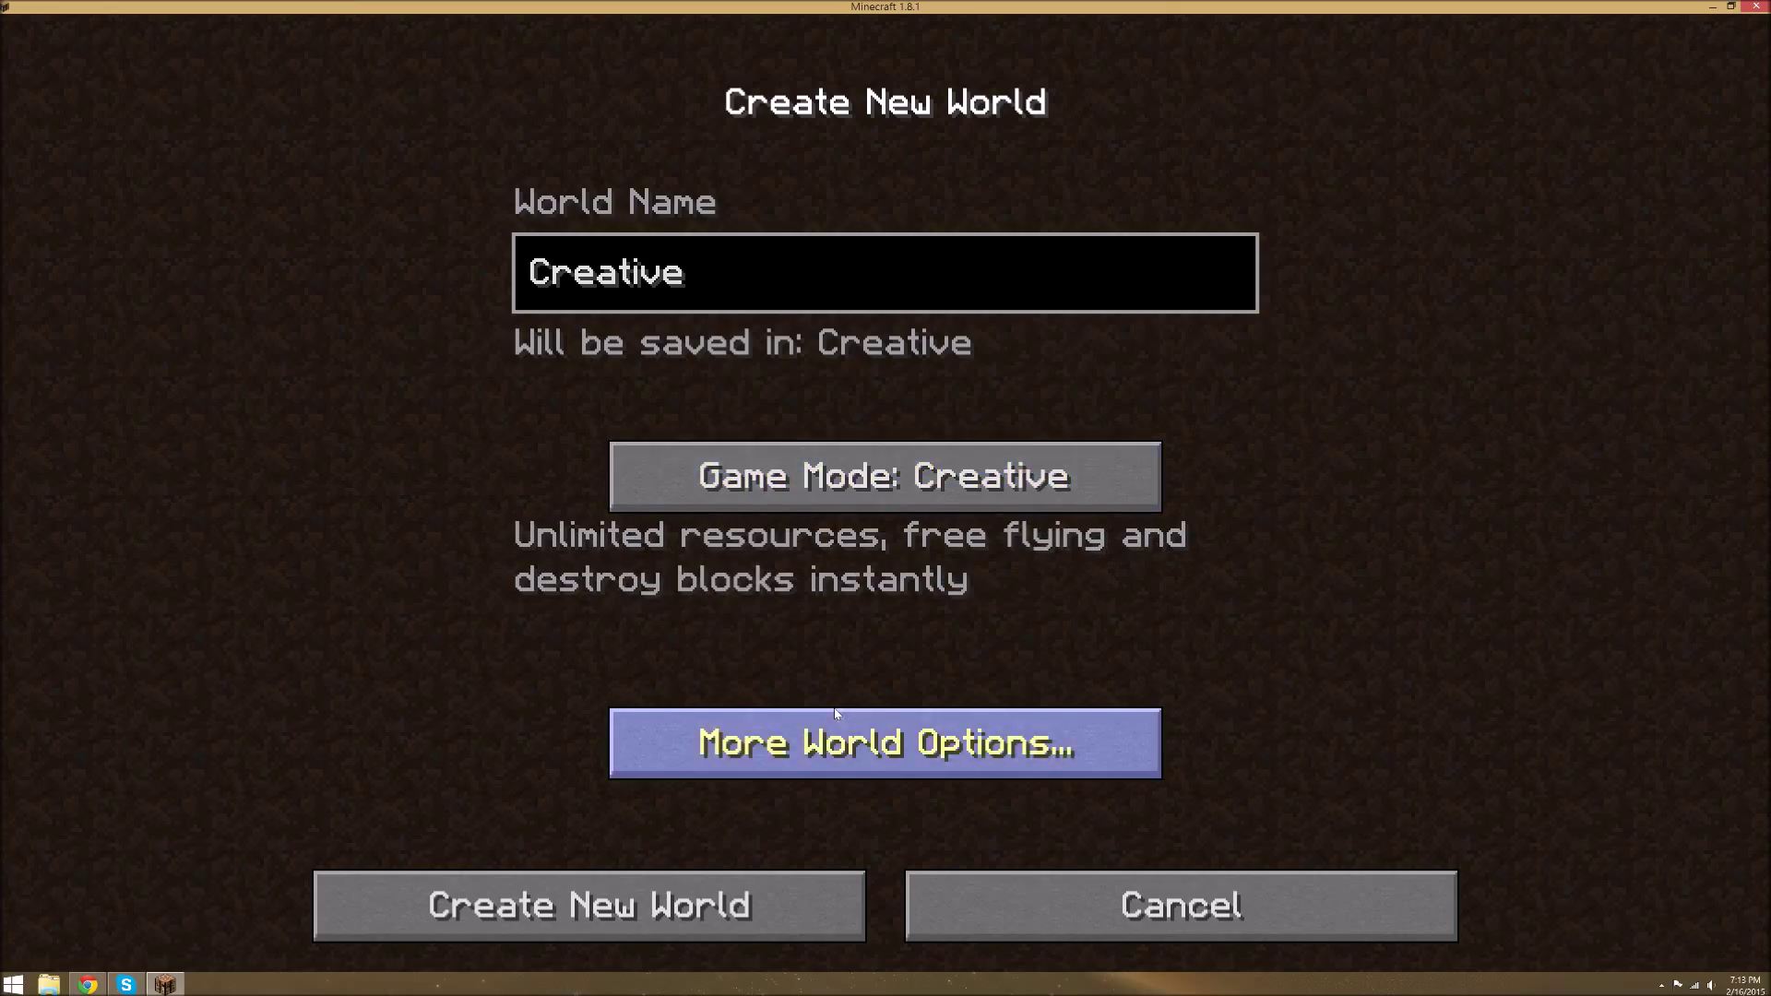
click(886, 743)
click(812, 423)
click(987, 421)
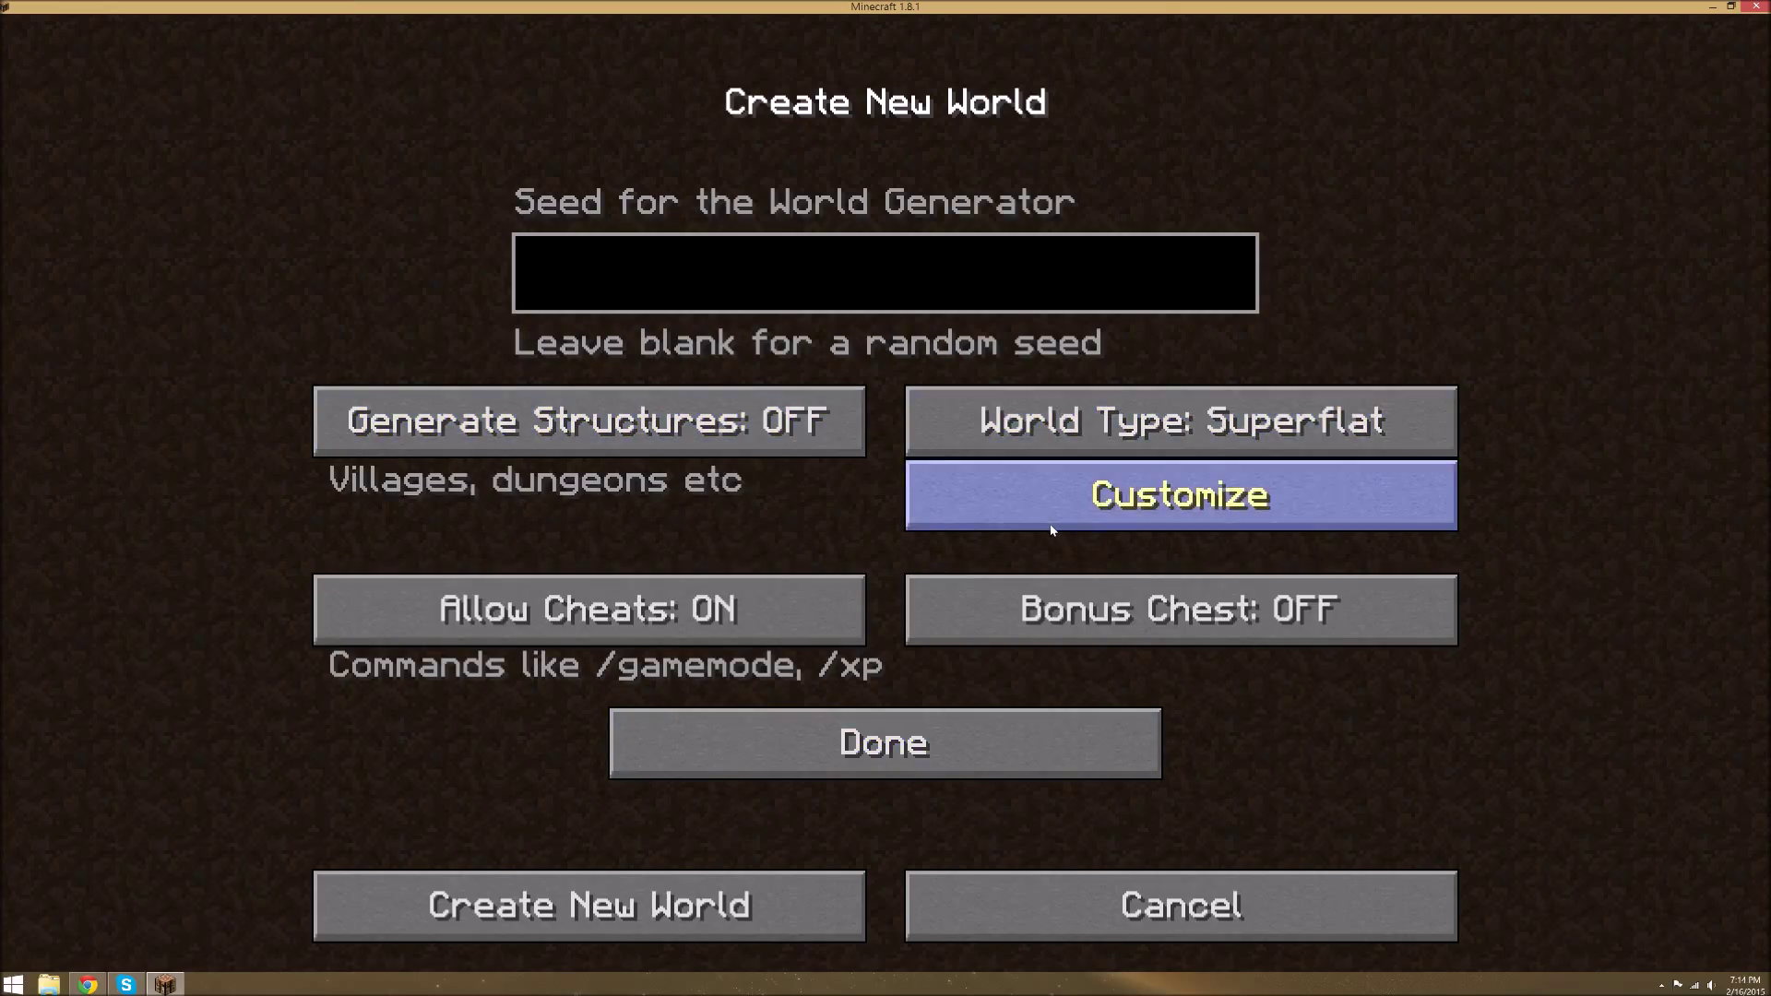
click(1051, 525)
Load the Classic Flat preset and delete ';village' so the string ends at grass;1
click(1029, 815)
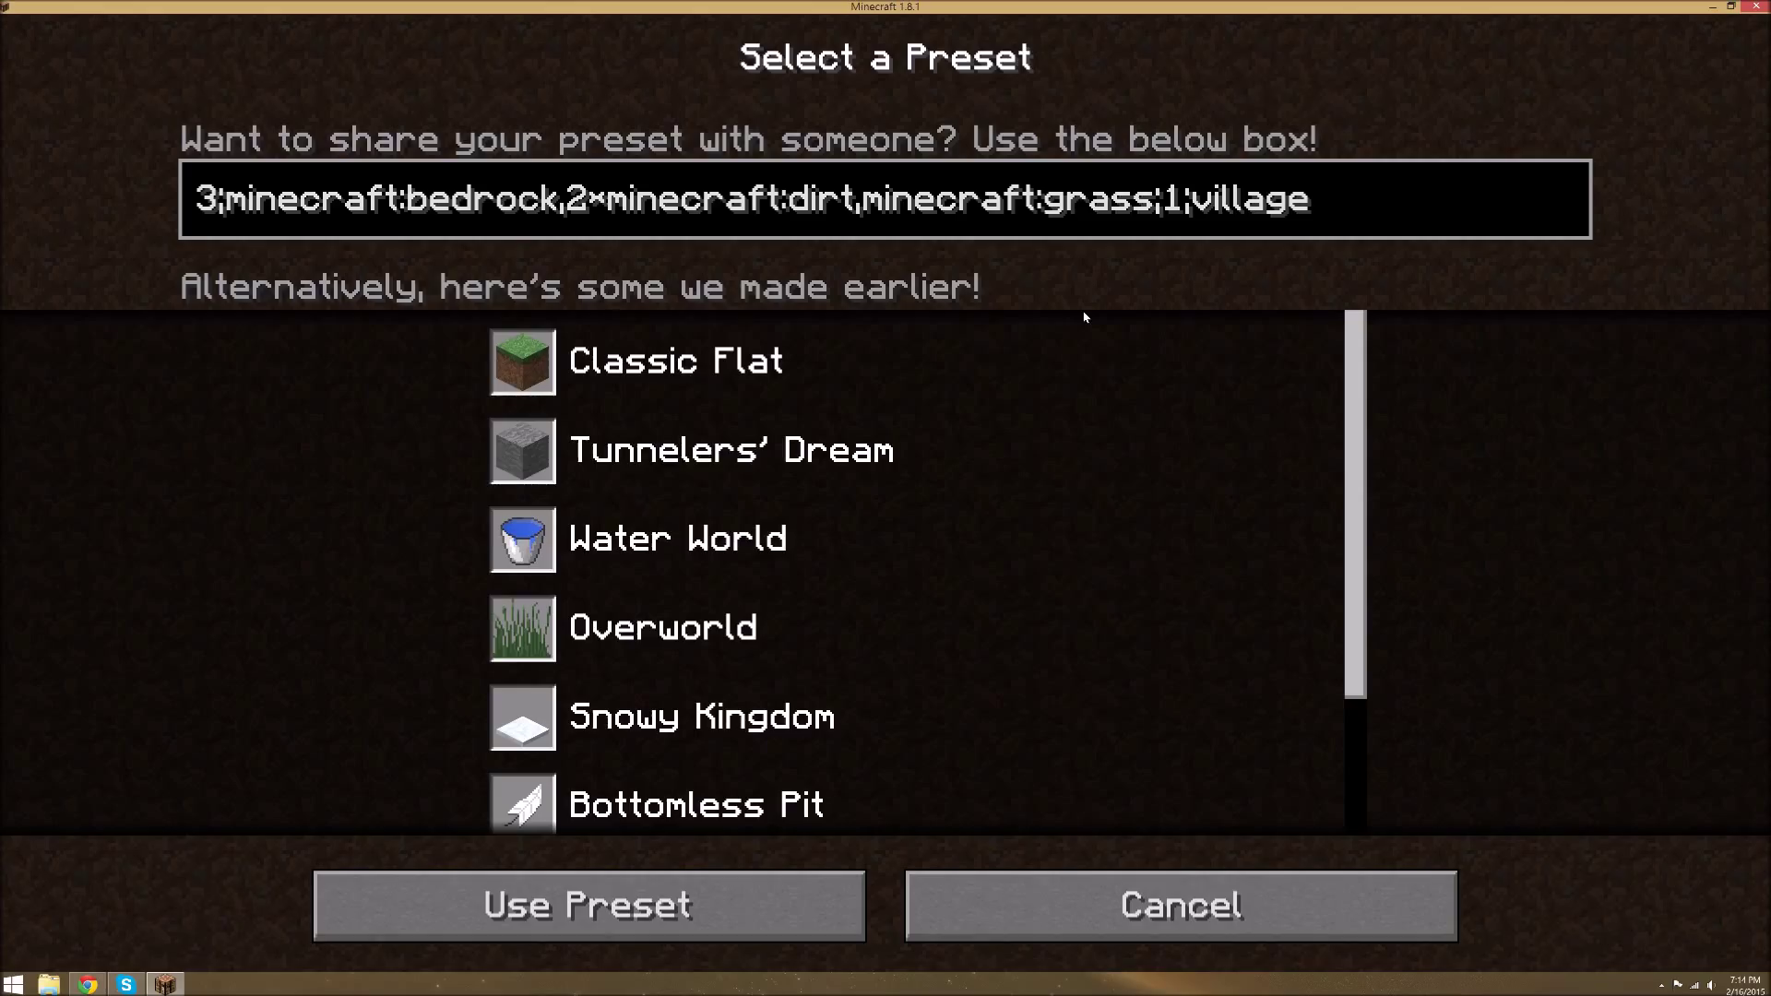
key(BackSpace)
key(BackSpace)
key(BackSpace)
key(BackSpace)
key(BackSpace)
key(BackSpace)
key(BackSpace)
key(BackSpace)
key(BackSpace)
key(BackSpace)
key(BackSpace)
key(BackSpace)
key(BackSpace)
key(BackSpace)
key(BackSpace)
key(BackSpace)
key(BackSpace)
key(BackSpace)
key(BackSpace)
key(BackSpace)
key(BackSpace)
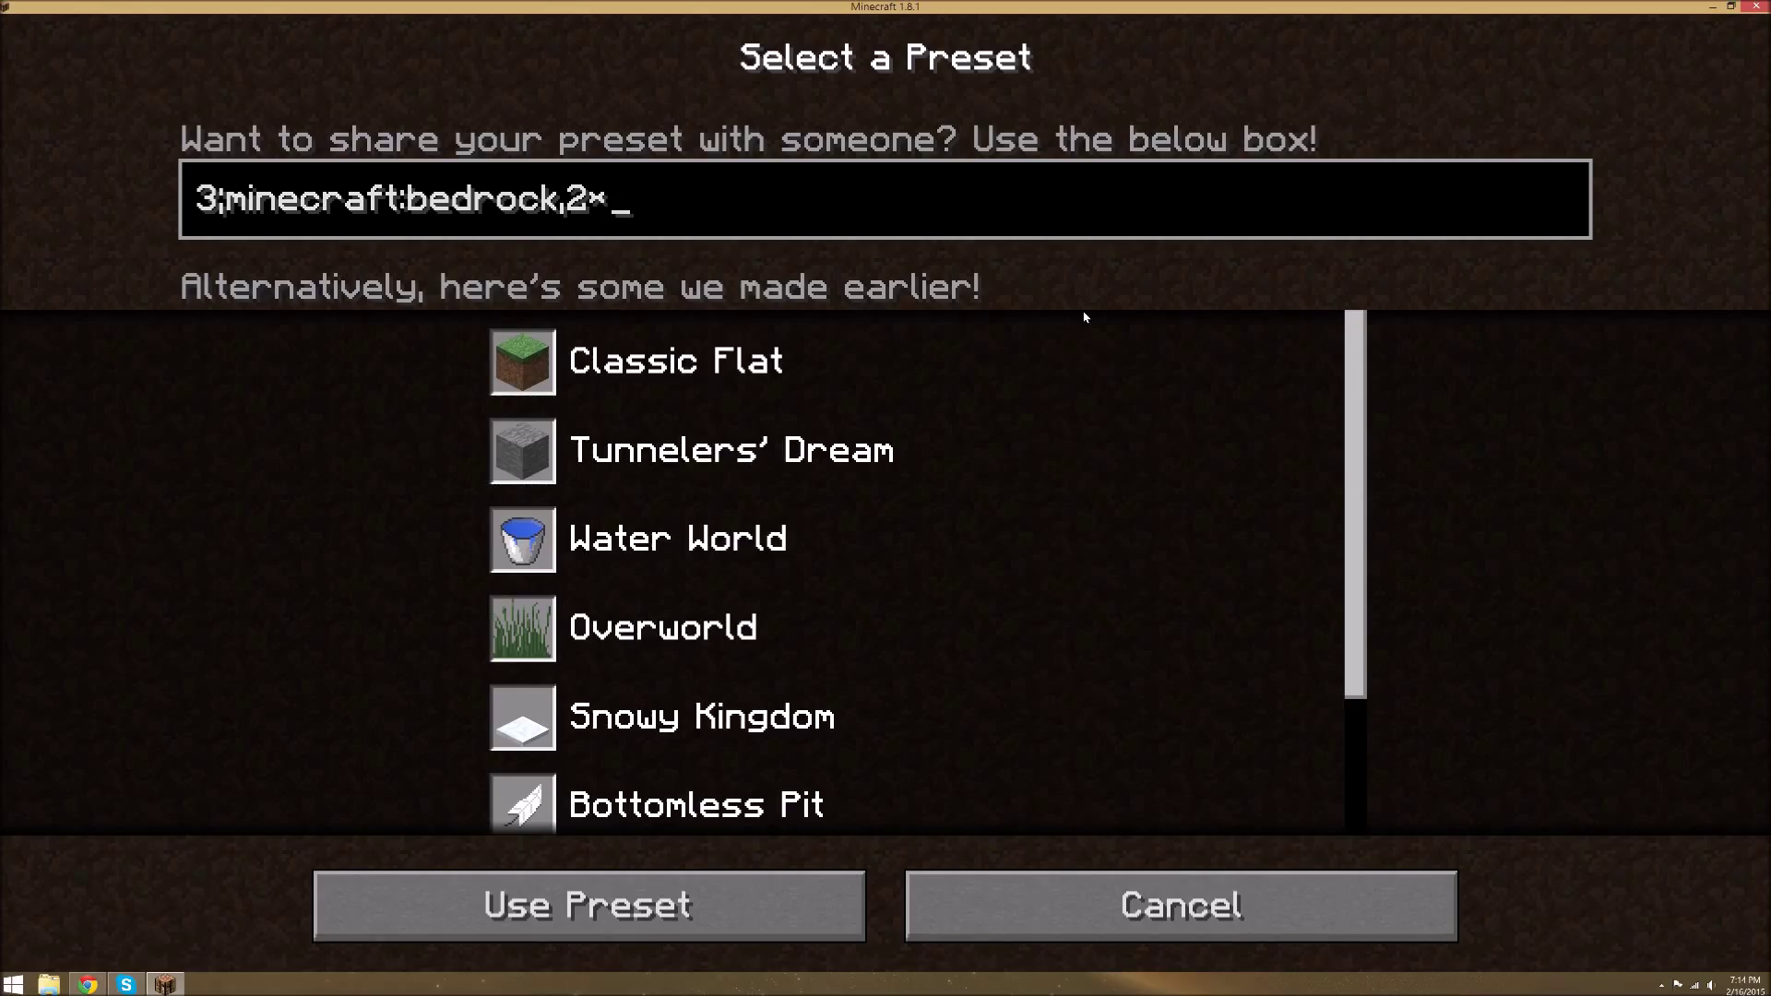
click(893, 348)
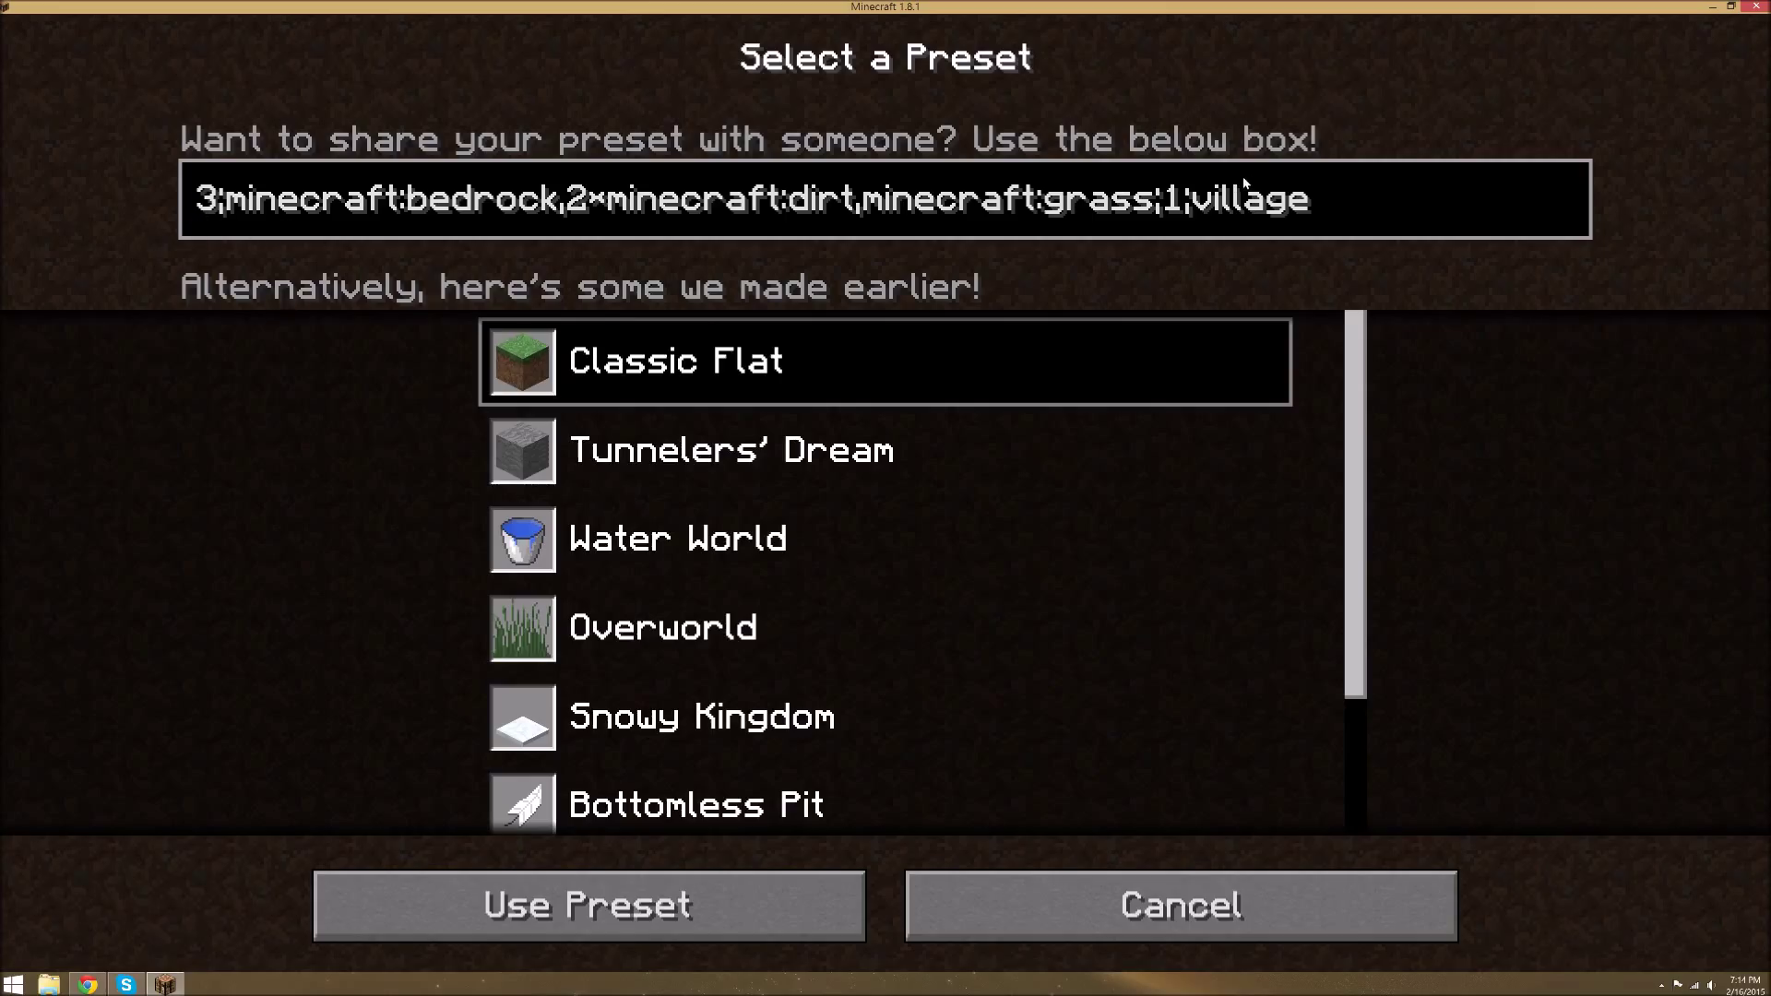
key(ctrl+a)
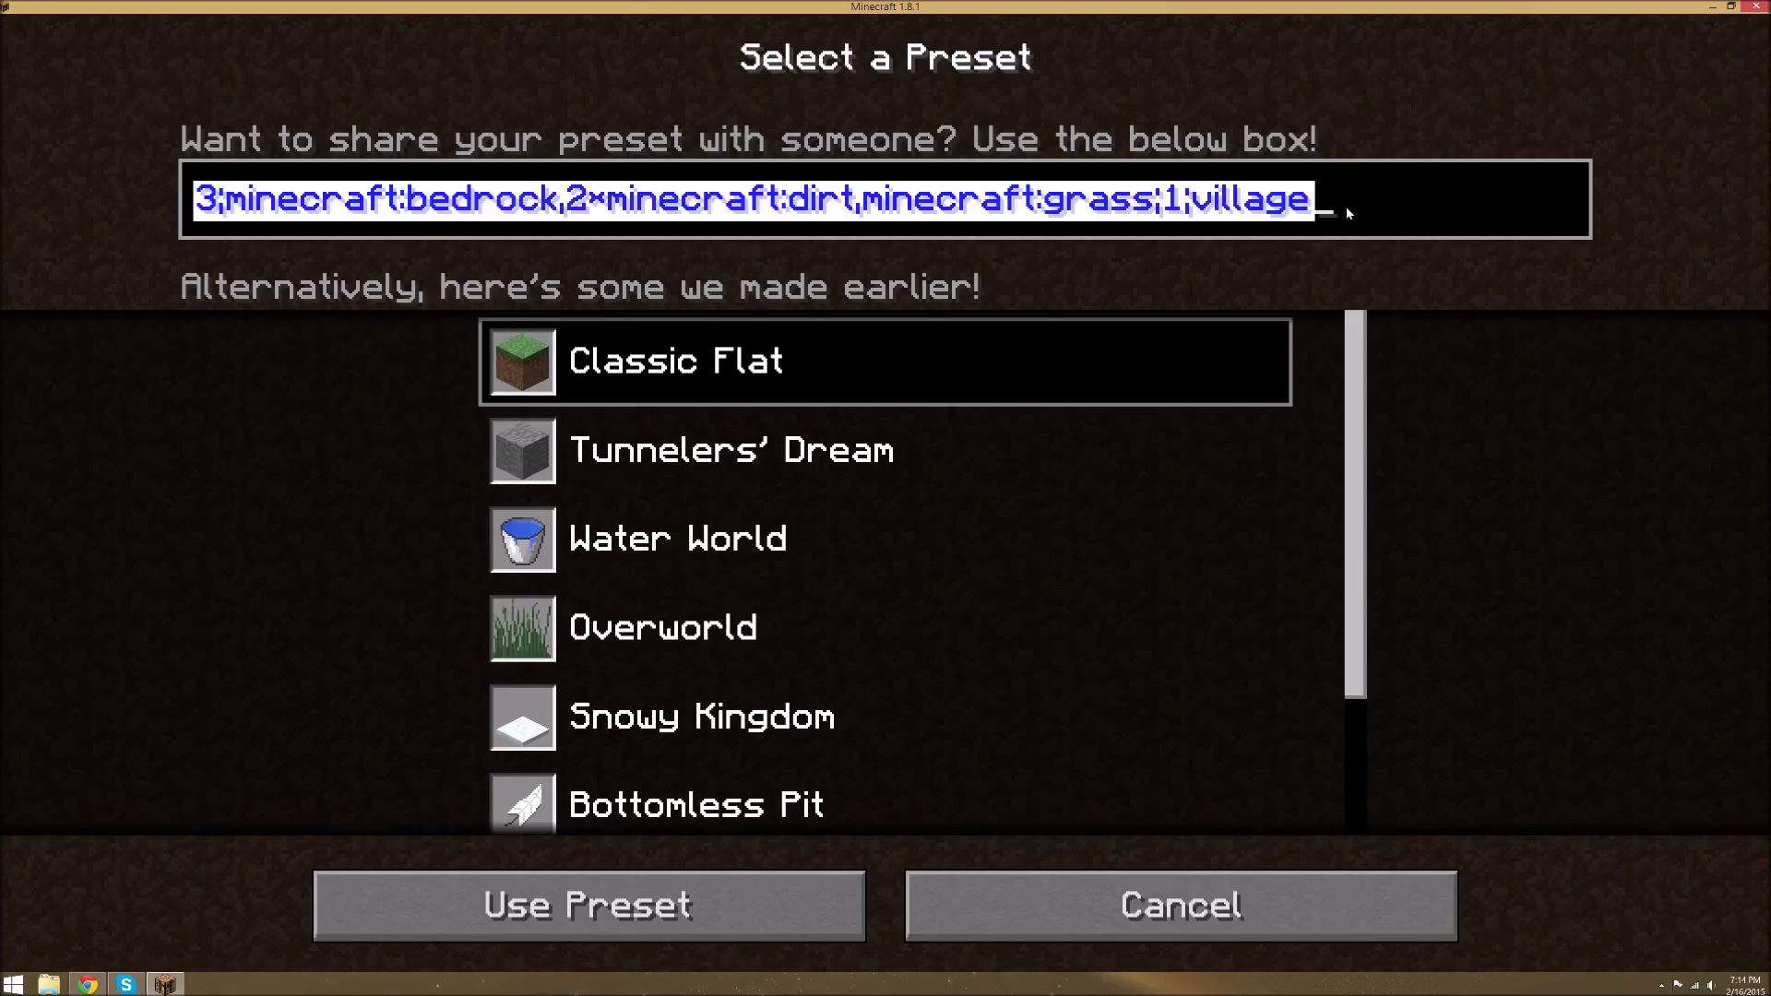
click(1346, 207)
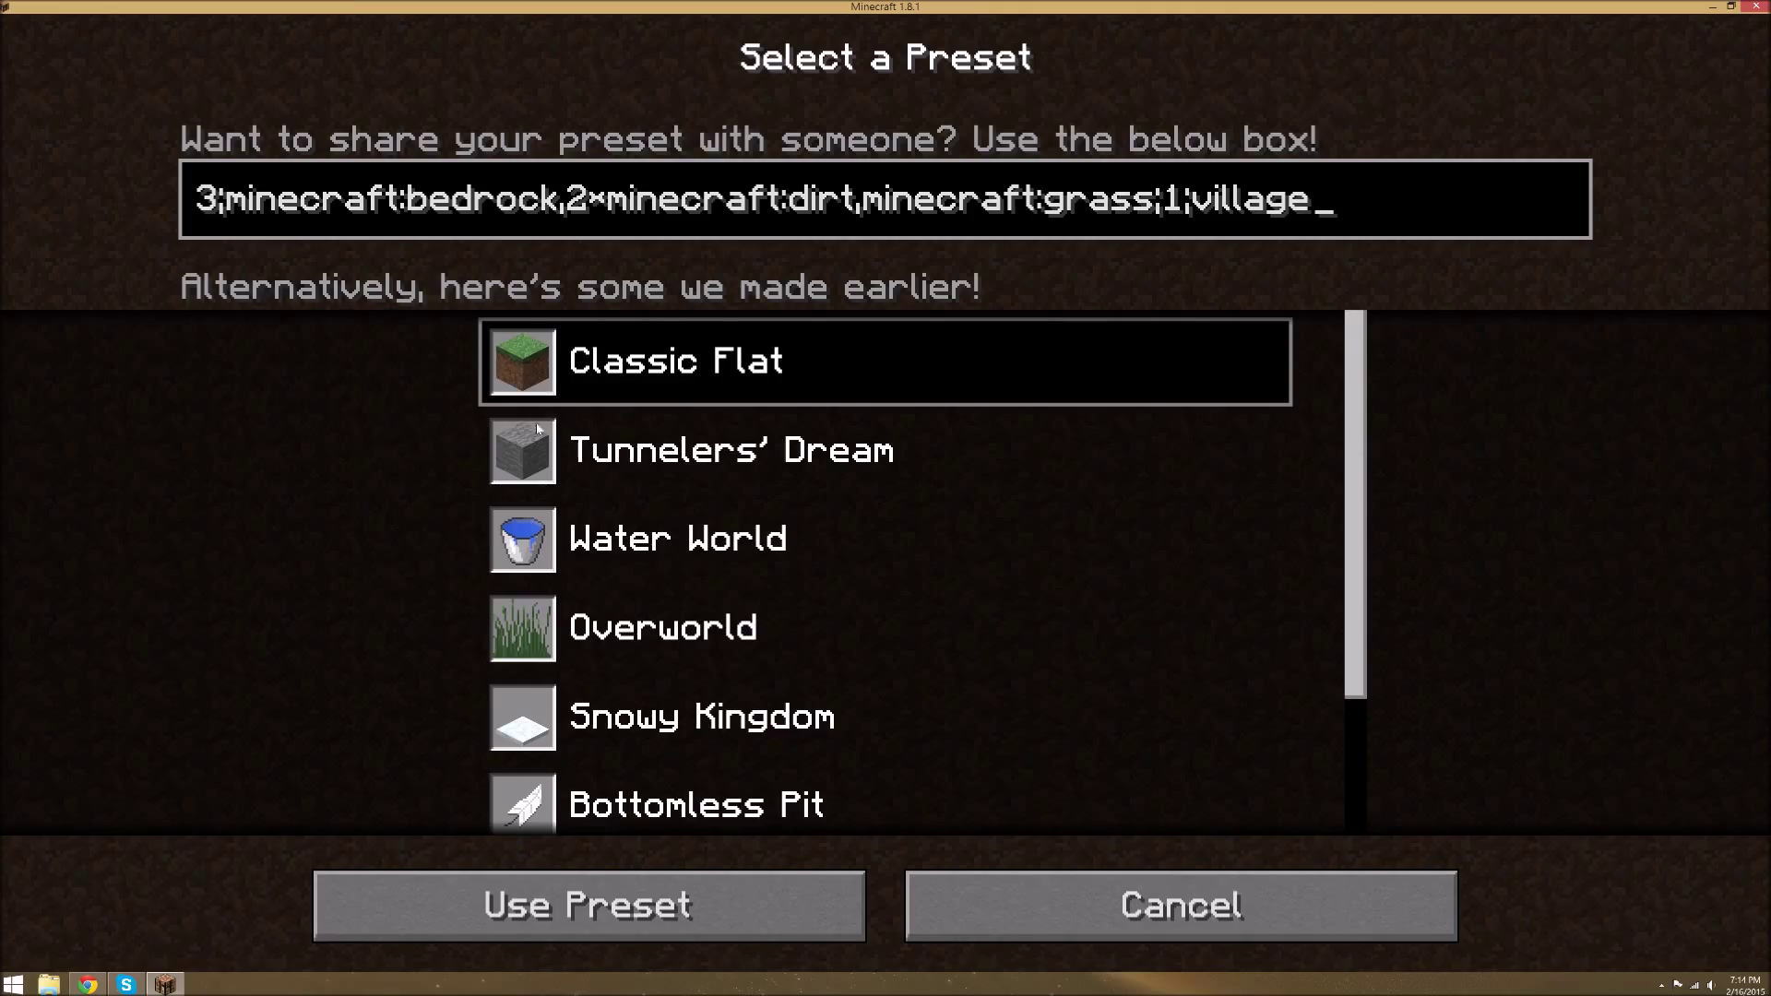
scroll(573, 668, down, 2)
scroll(573, 668, up, 2)
key(BackSpace)
key(BackSpace)
key(BackSpace)
key(BackSpace)
key(BackSpace)
key(BackSpace)
key(BackSpace)
key(BackSpace)
key(BackSpace)
key(BackSpace)
key(BackSpace)
key(BackSpace)
key(BackSpace)
key(BackSpace)
key(BackSpace)
key(BackSpace)
key(BackSpace)
key(BackSpace)
key(BackSpace)
key(BackSpace)
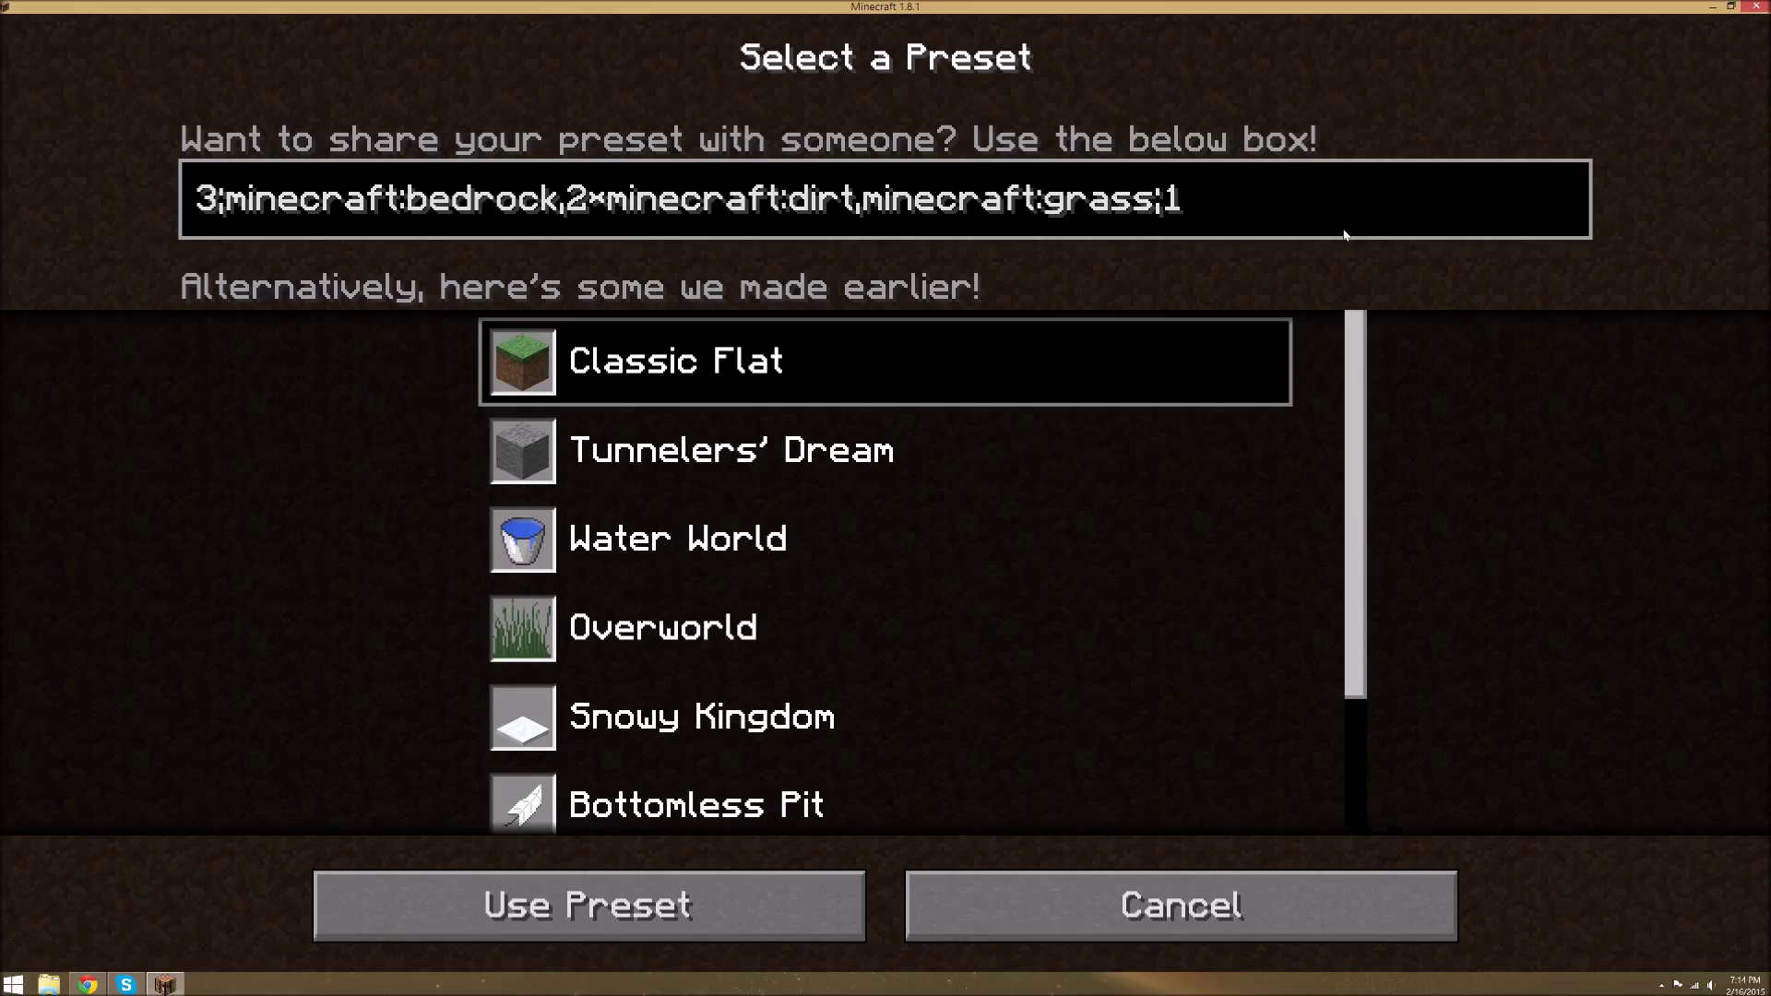
Replace the preset string with '3;minecraft:bedrock,5' to begin a custom layer list
key(BackSpace)
key(BackSpace)
key(BackSpace)
key(BackSpace)
key(BackSpace)
key(BackSpace)
key(BackSpace)
key(BackSpace)
key(BackSpace)
key(BackSpace)
key(BackSpace)
key(BackSpace)
key(BackSpace)
key(BackSpace)
key(BackSpace)
key(BackSpace)
key(BackSpace)
key(BackSpace)
key(BackSpace)
key(BackSpace)
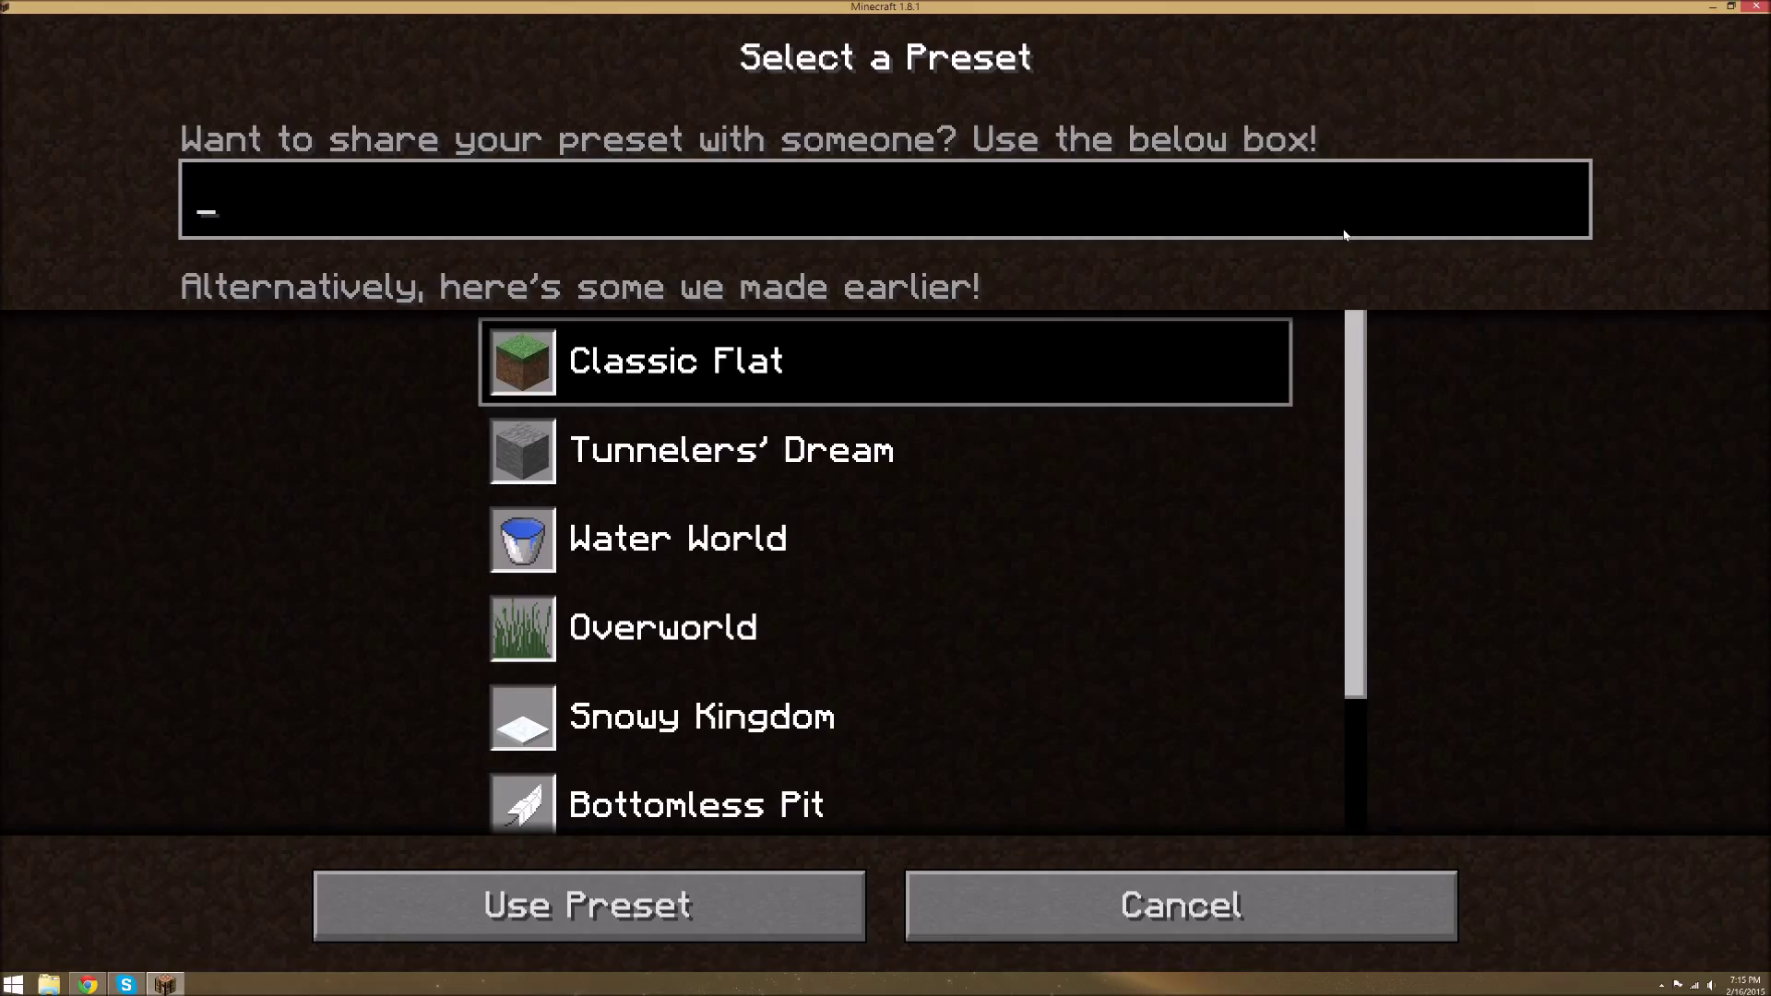
text(3;)
text(minecraft)
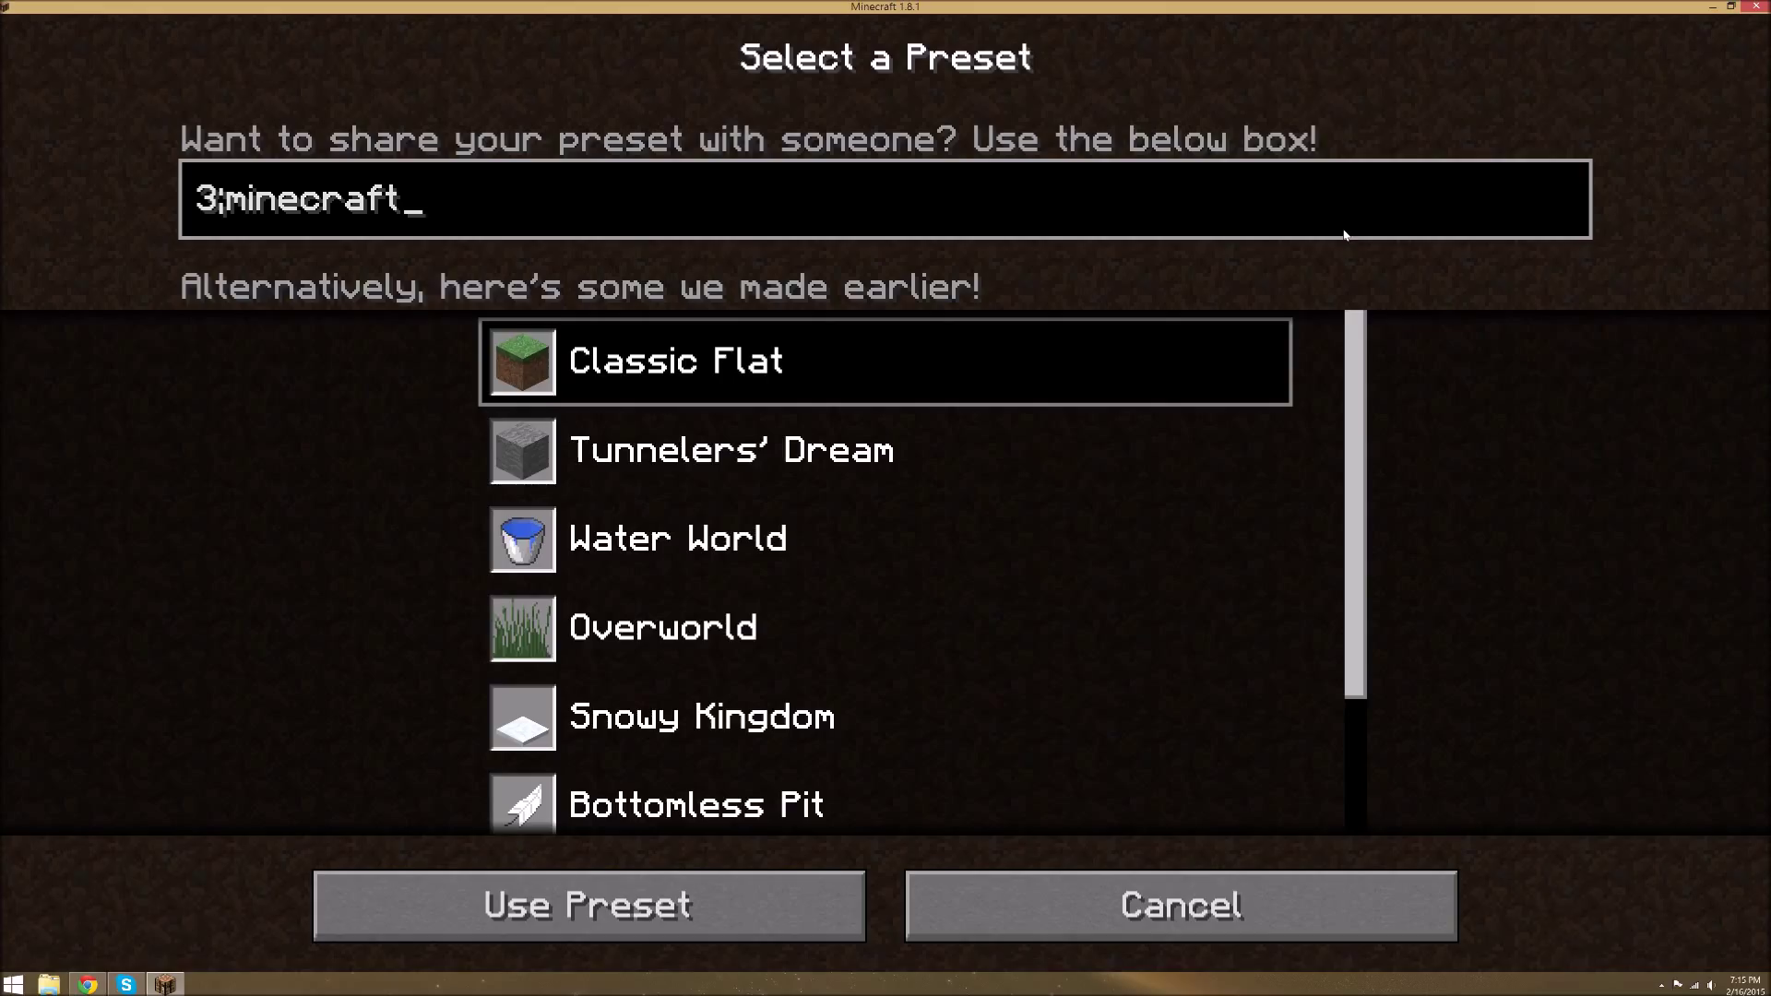
text(:bedric)
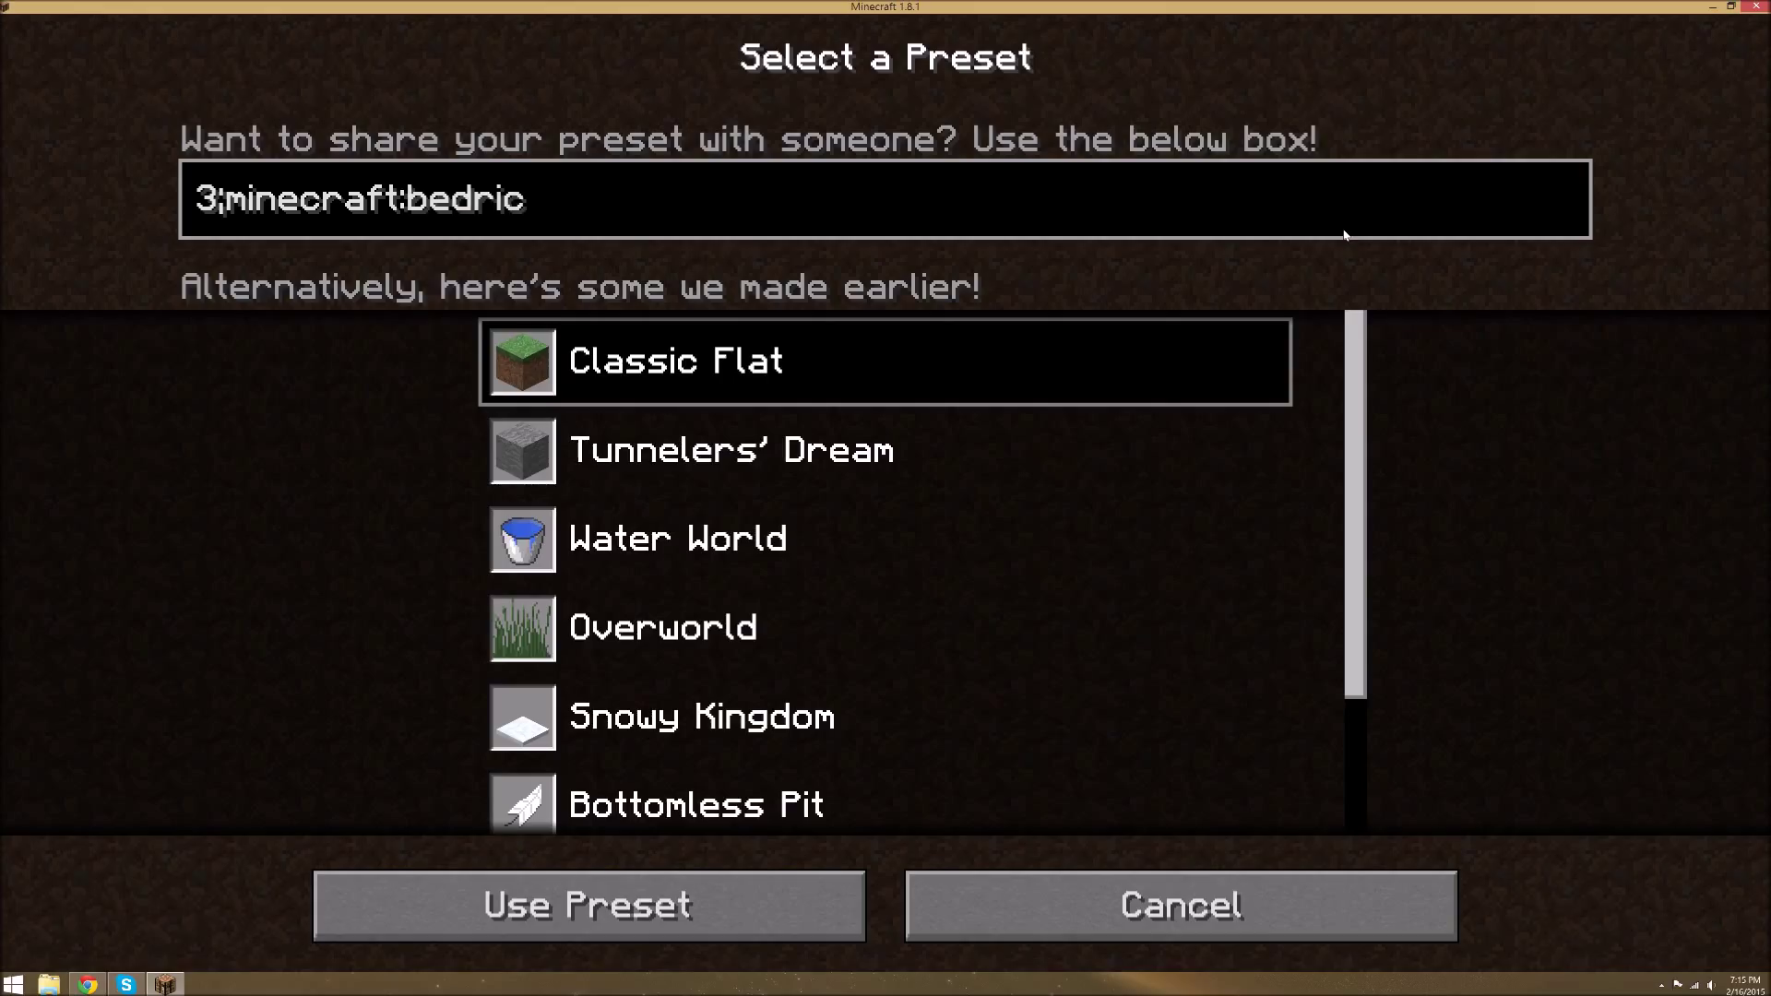
key(BackSpace)
key(BackSpace)
text(ock)
text(5*)
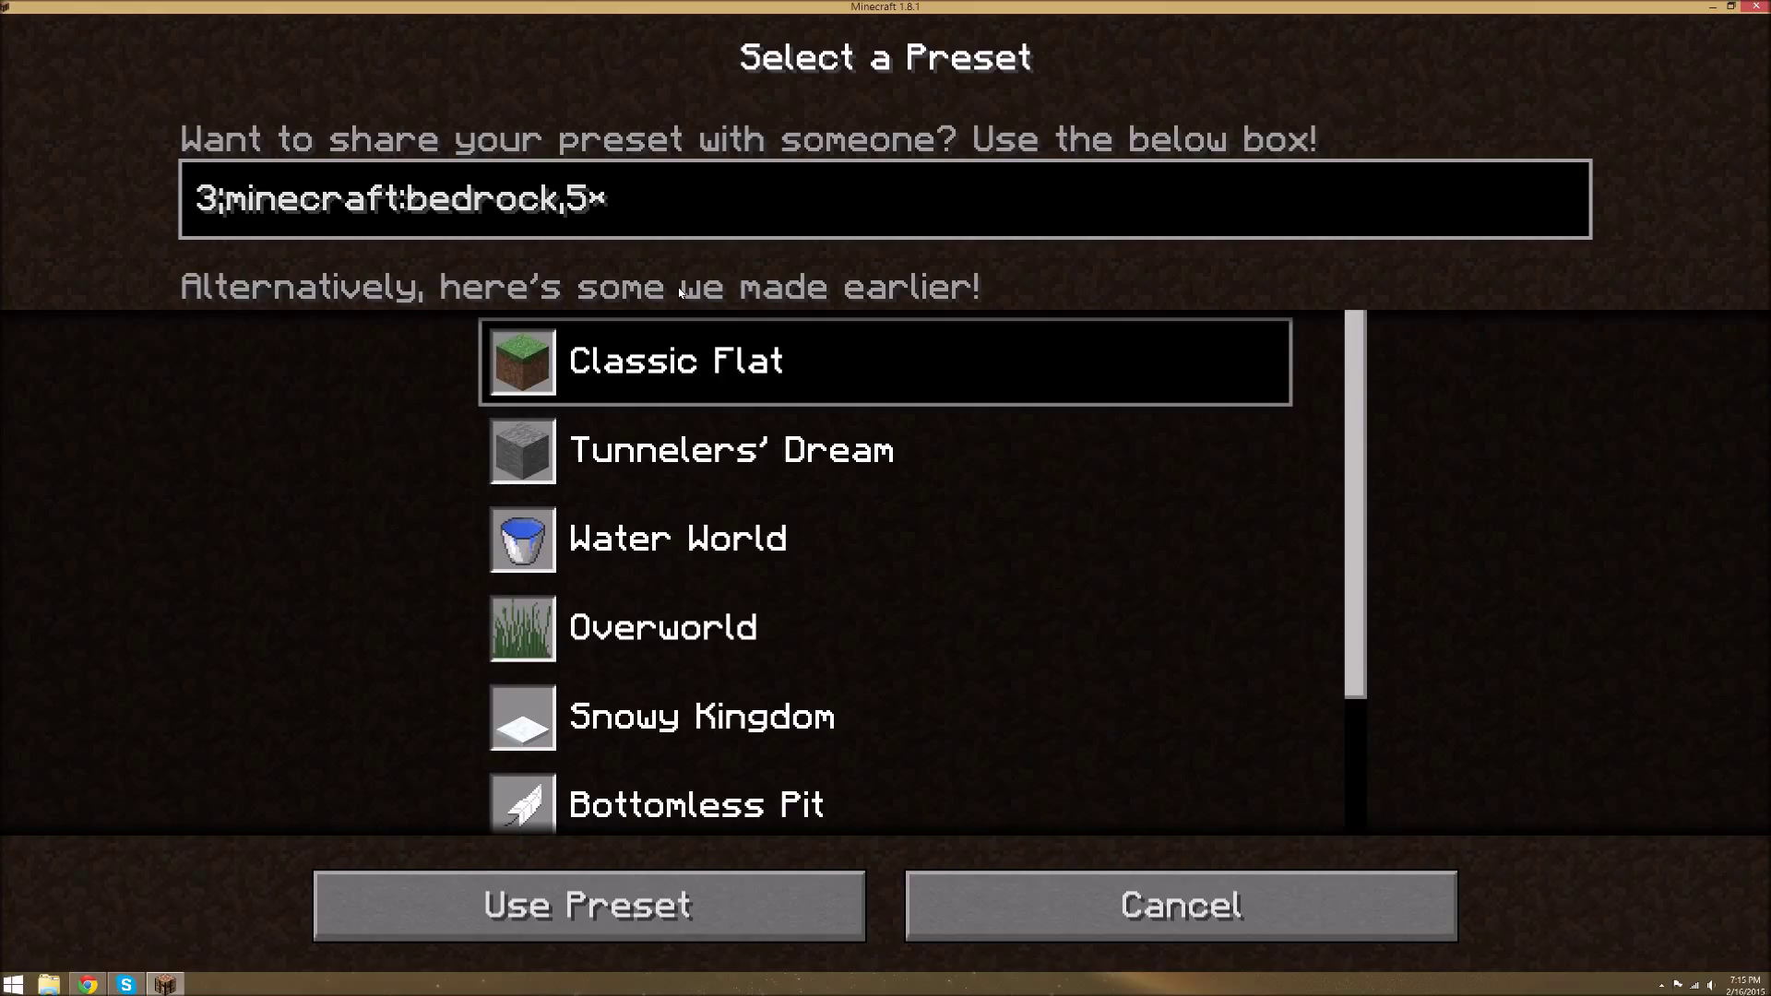
Add a 5-layer wet sponge (sponge:1) and a 10-layer spruce leaves (leaves:1) entry
text(minecraft)
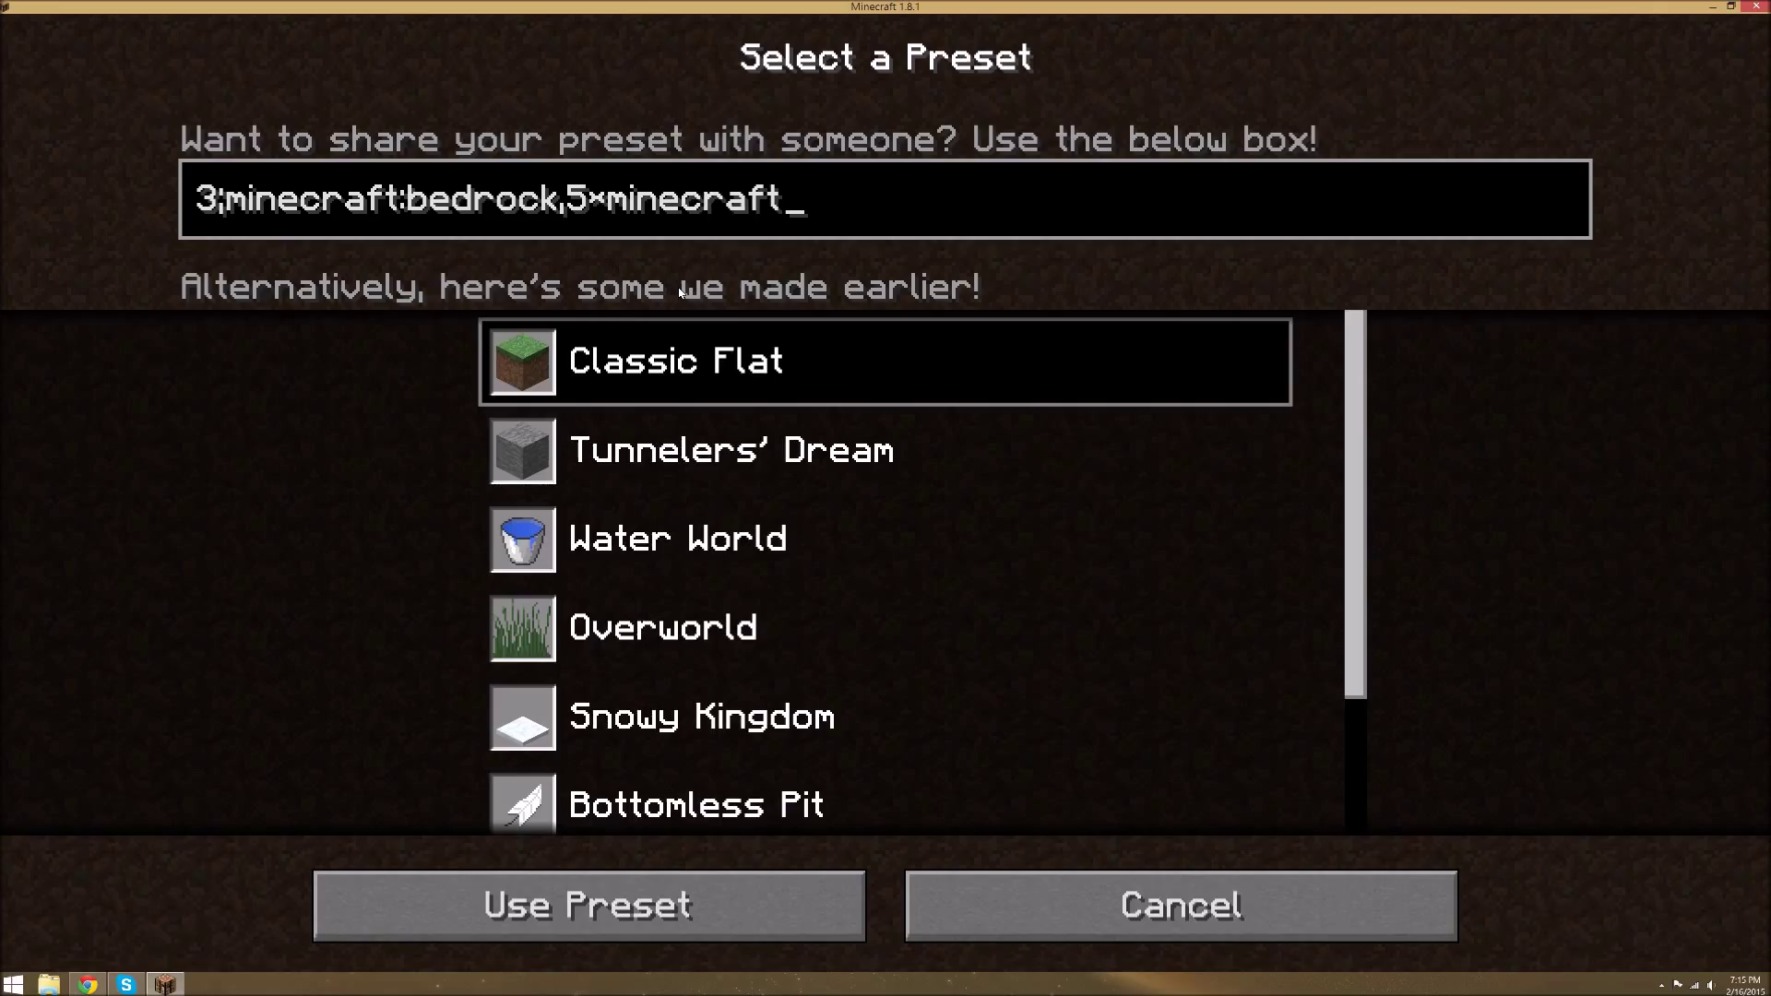
text(:)
text(sponge:1,)
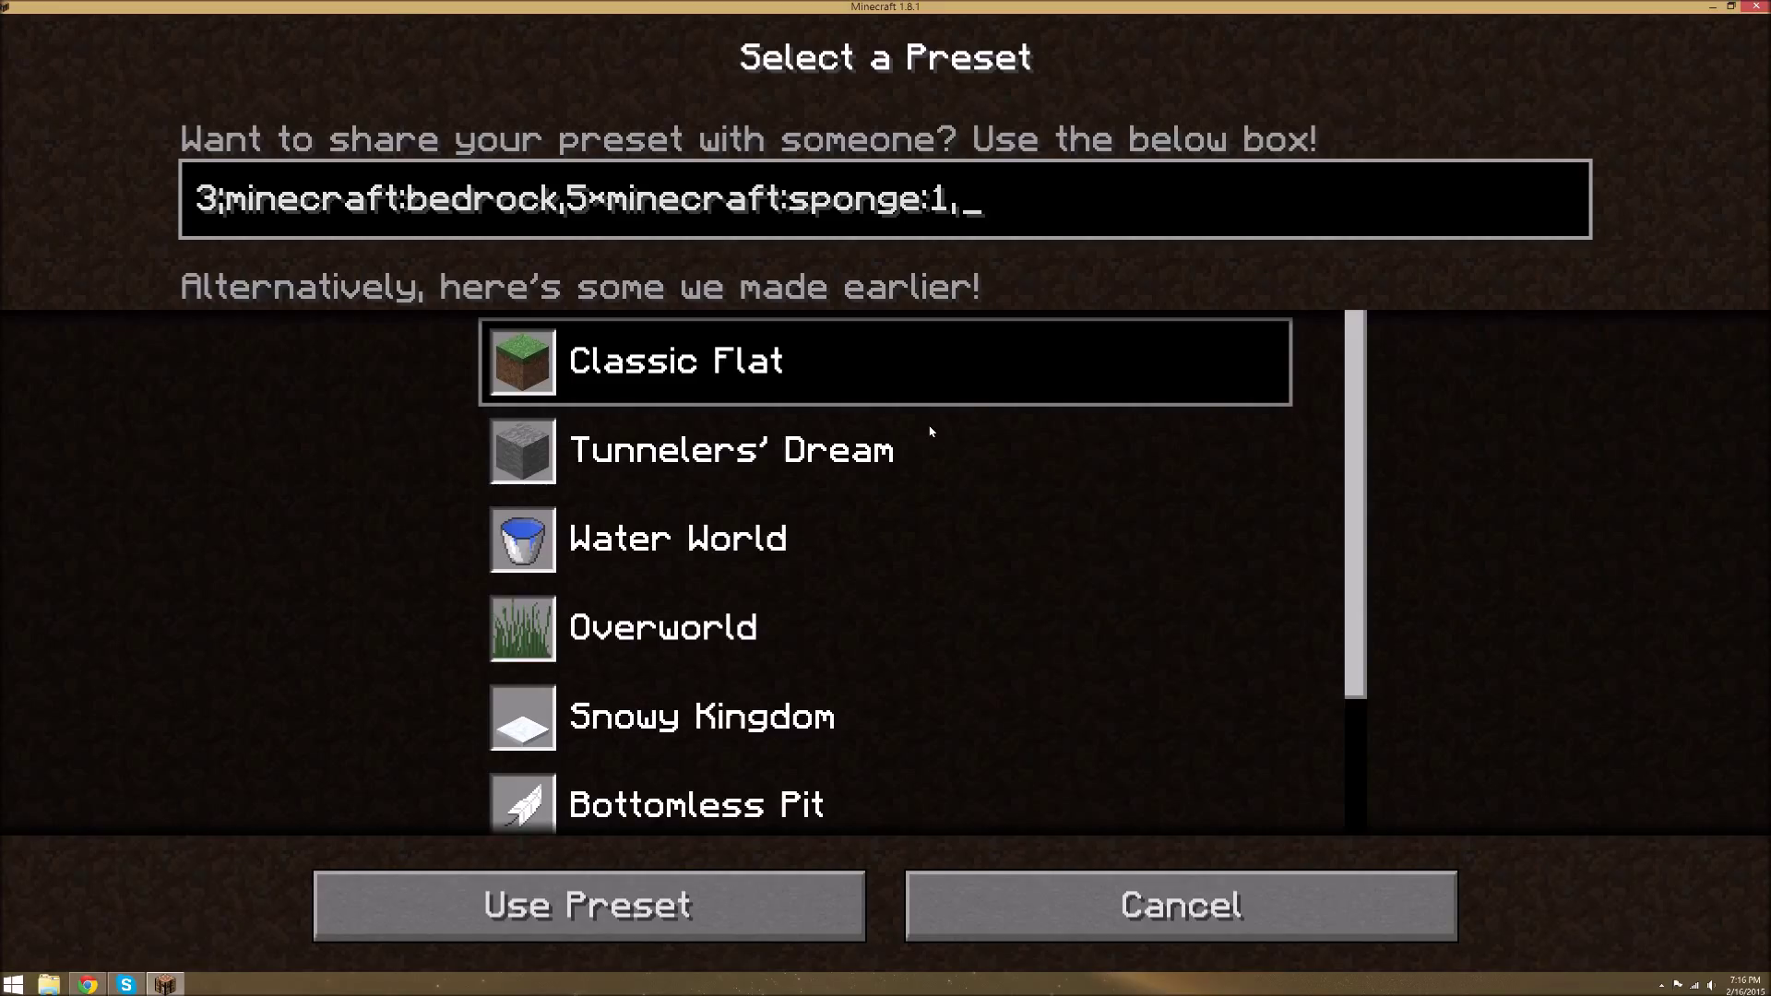
text(10xmine)
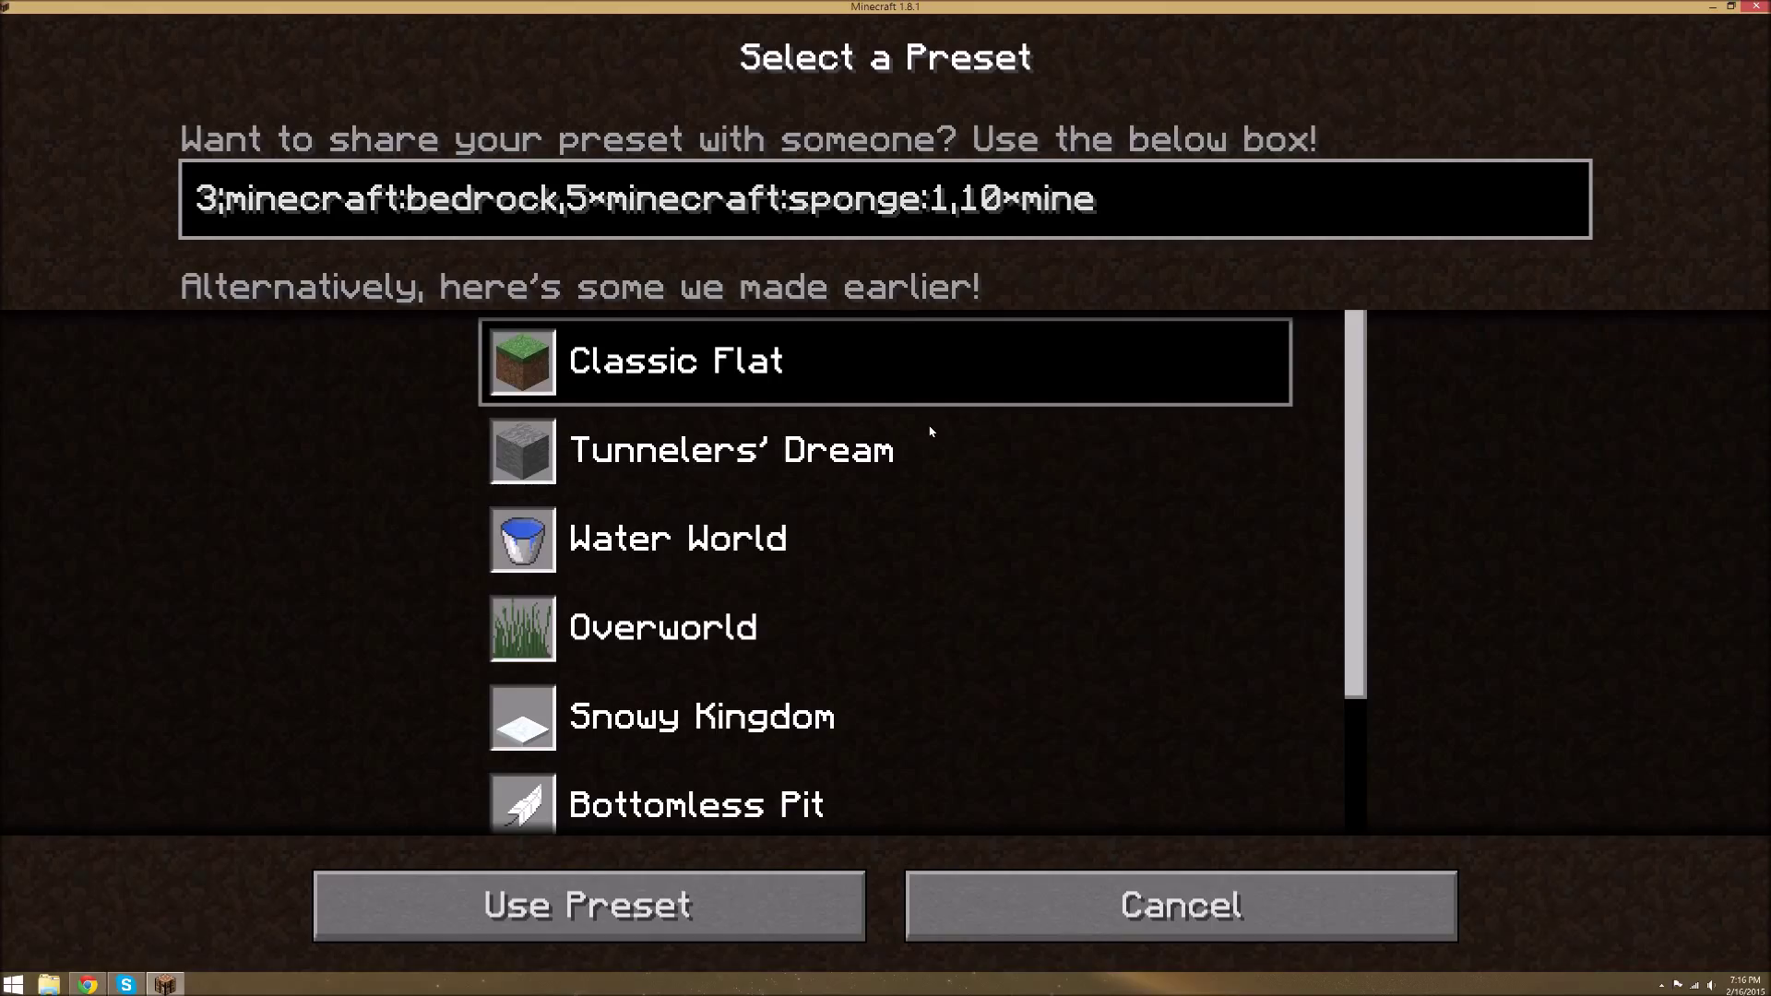
text(craft:lea)
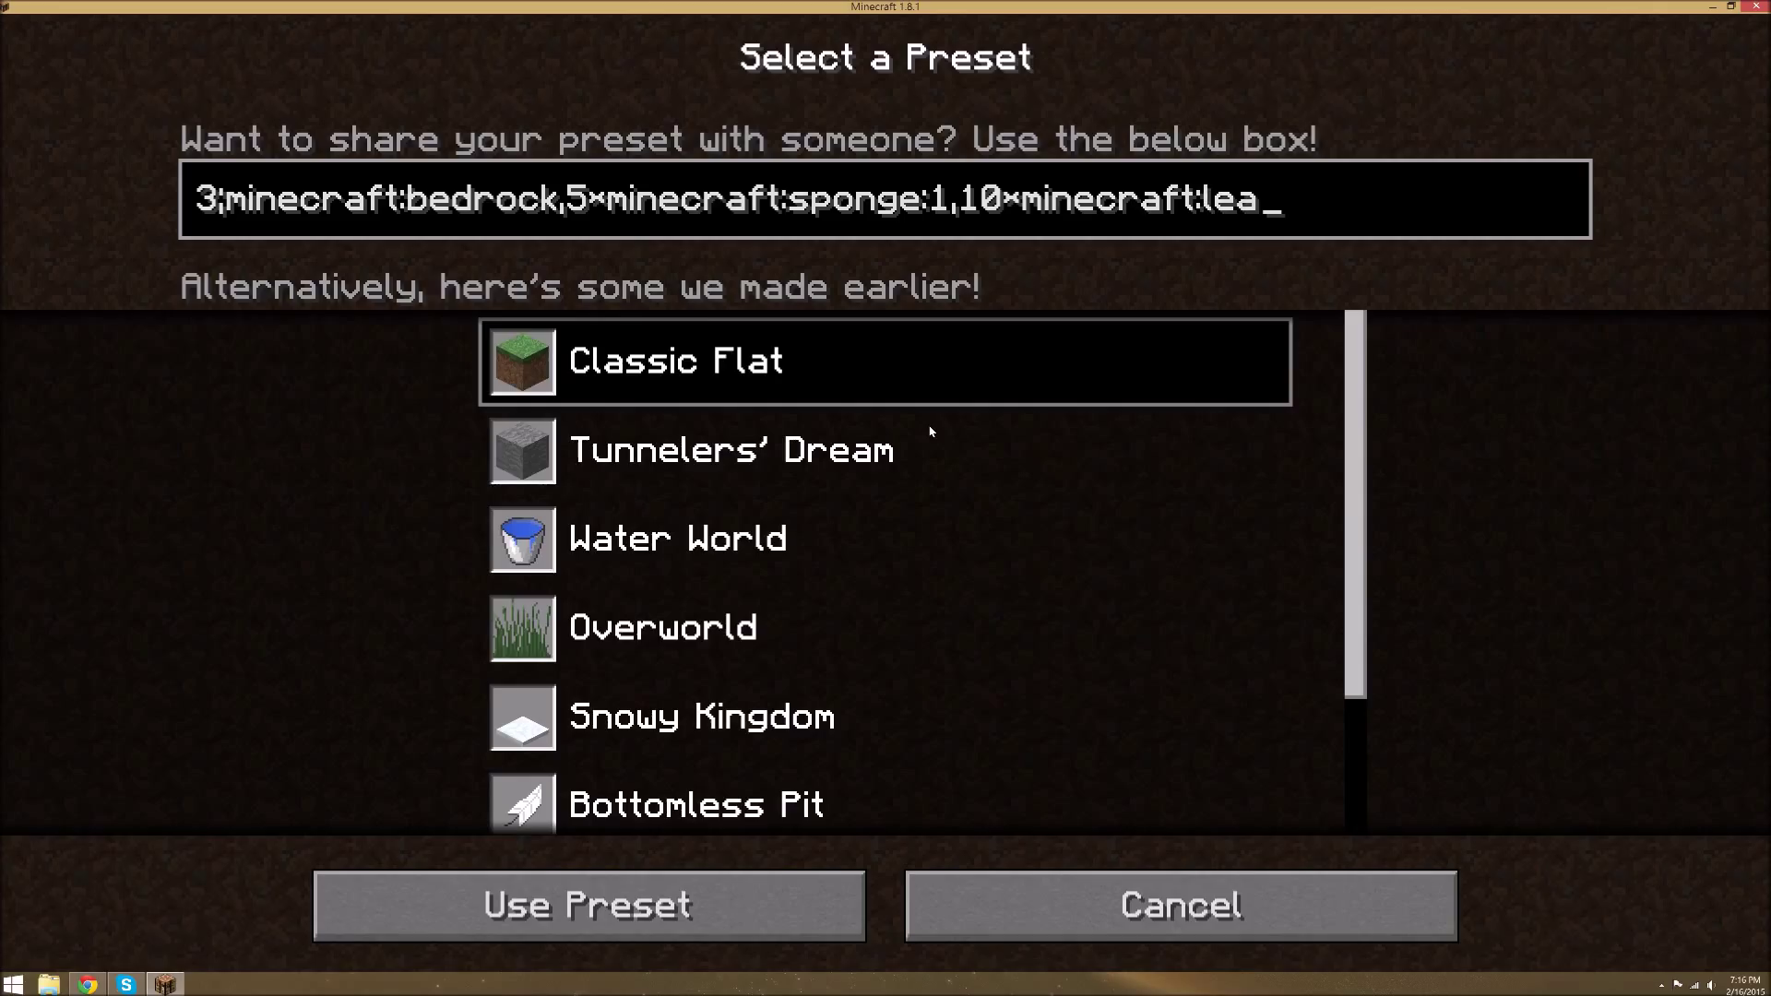
text(ves:)
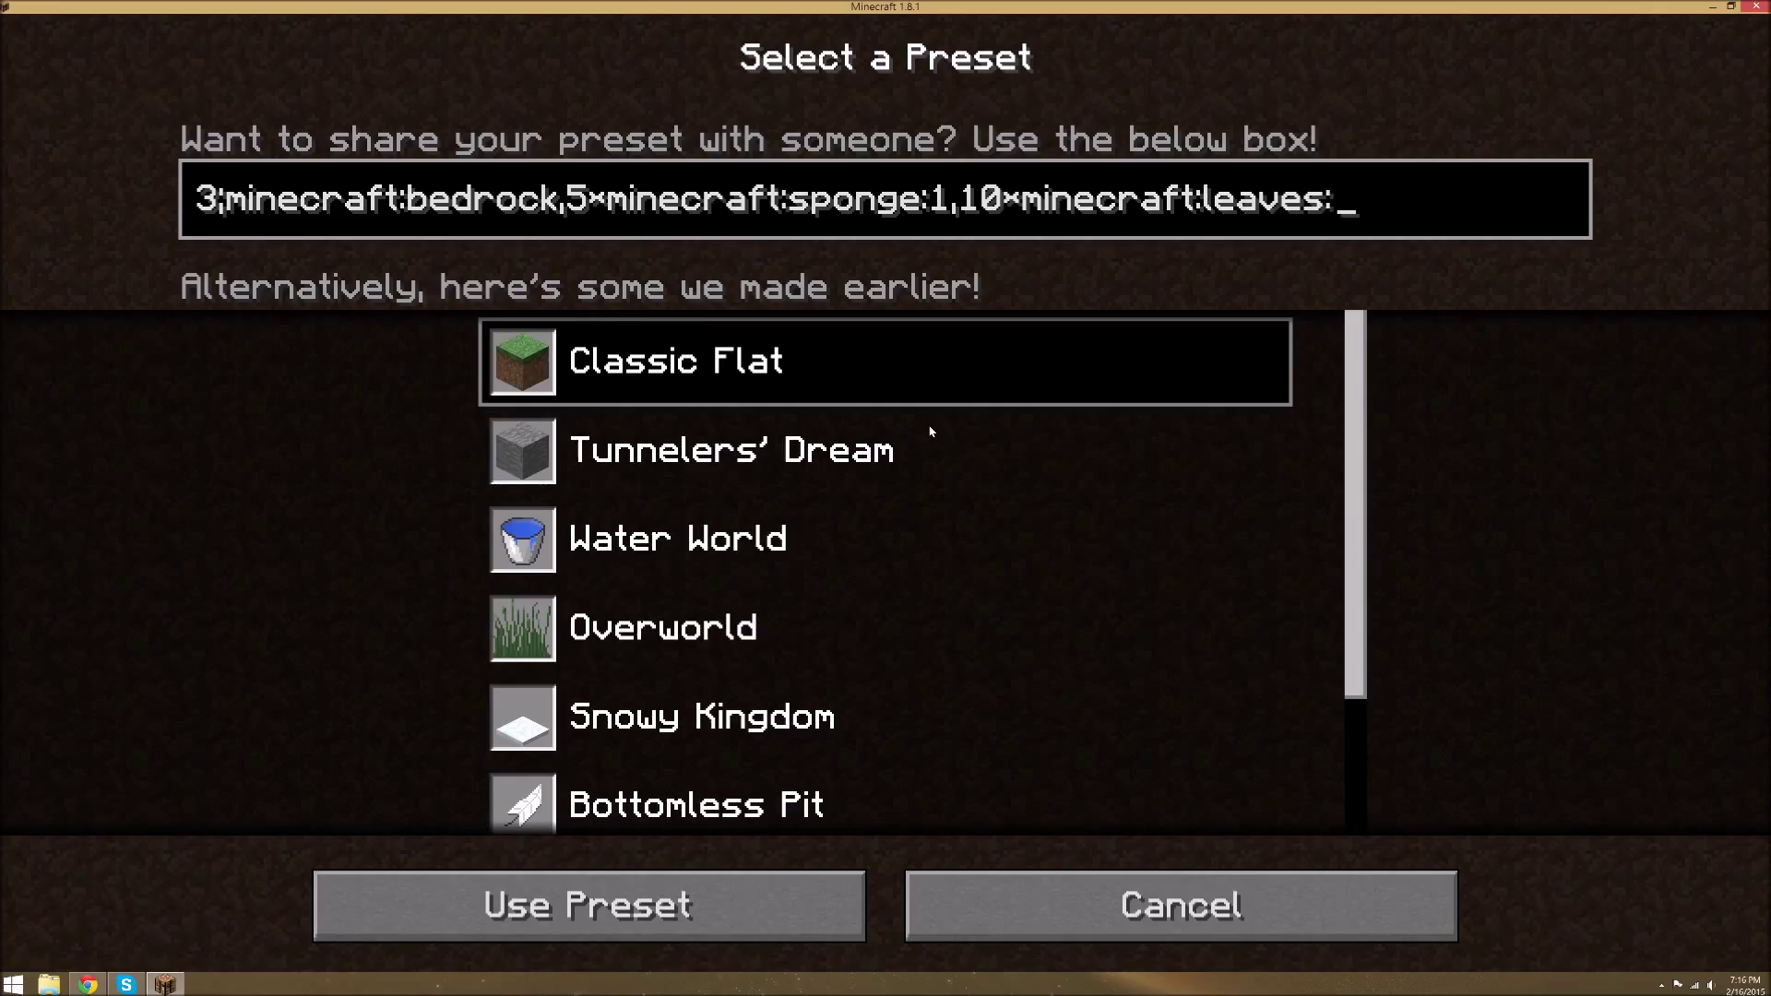
text(1)
Append ',minecraft:web,minecraft:grass' and '; 3;' to finish the layers with biome 3
text(,minecraft)
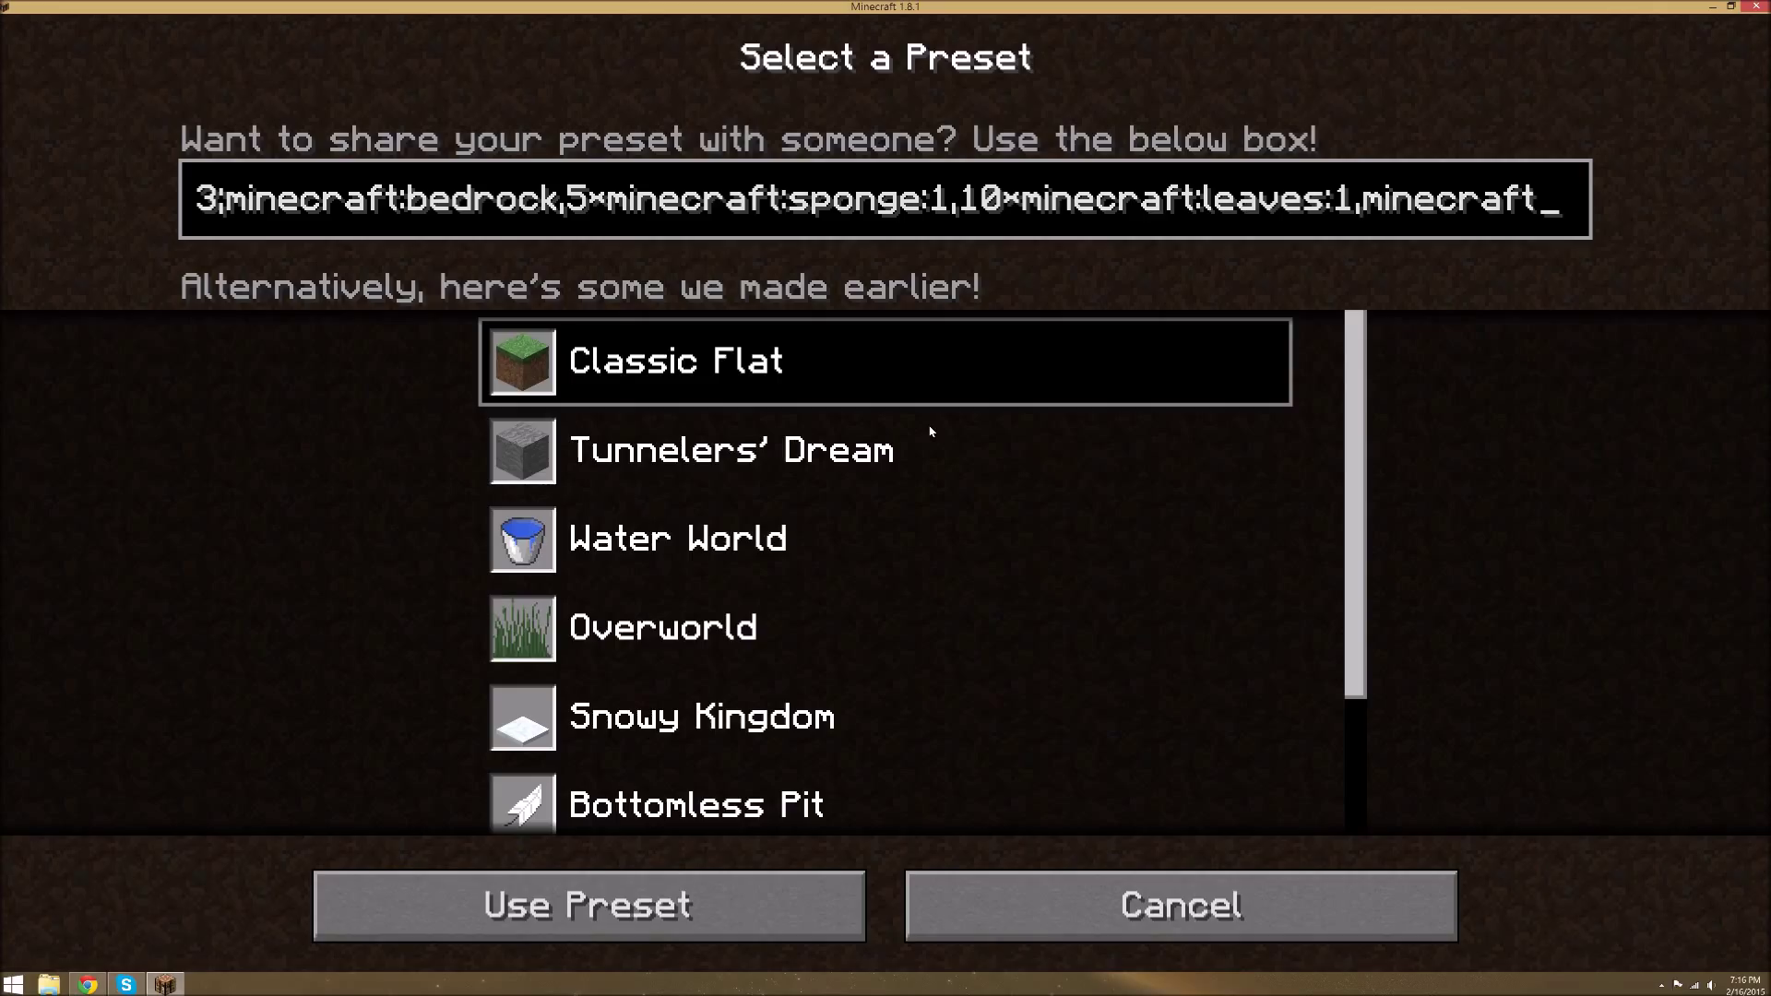
text(:web,)
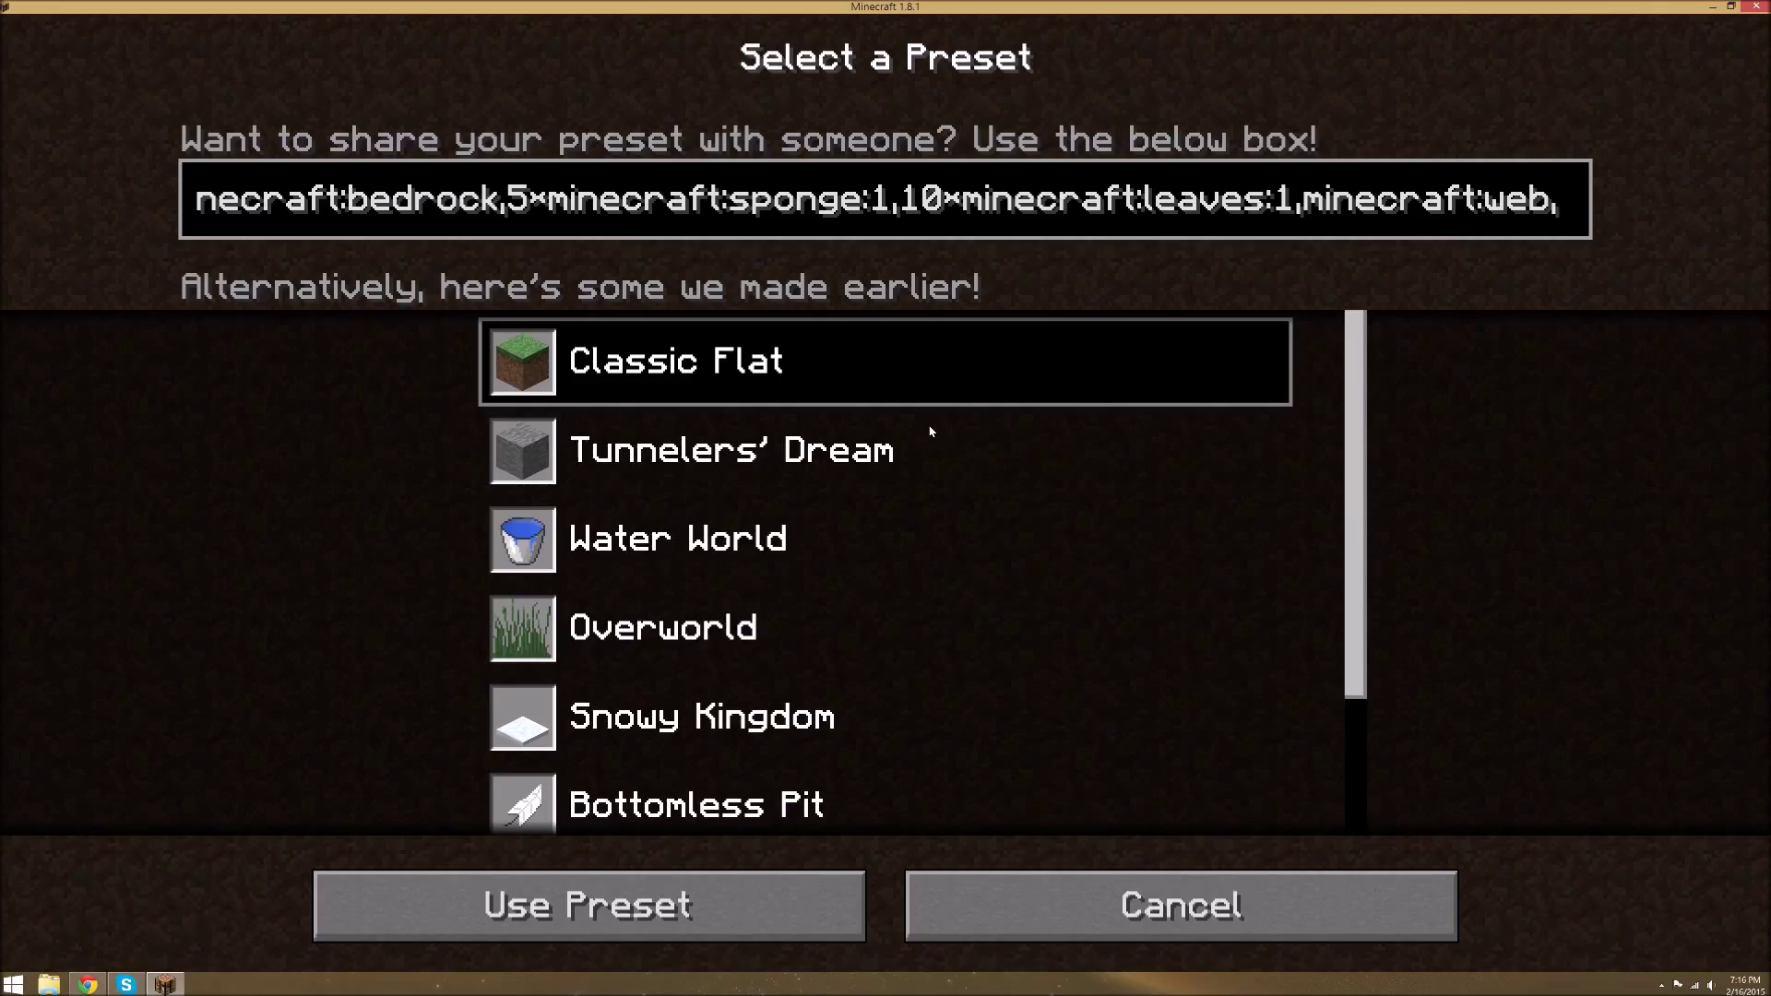
text(minecraf)
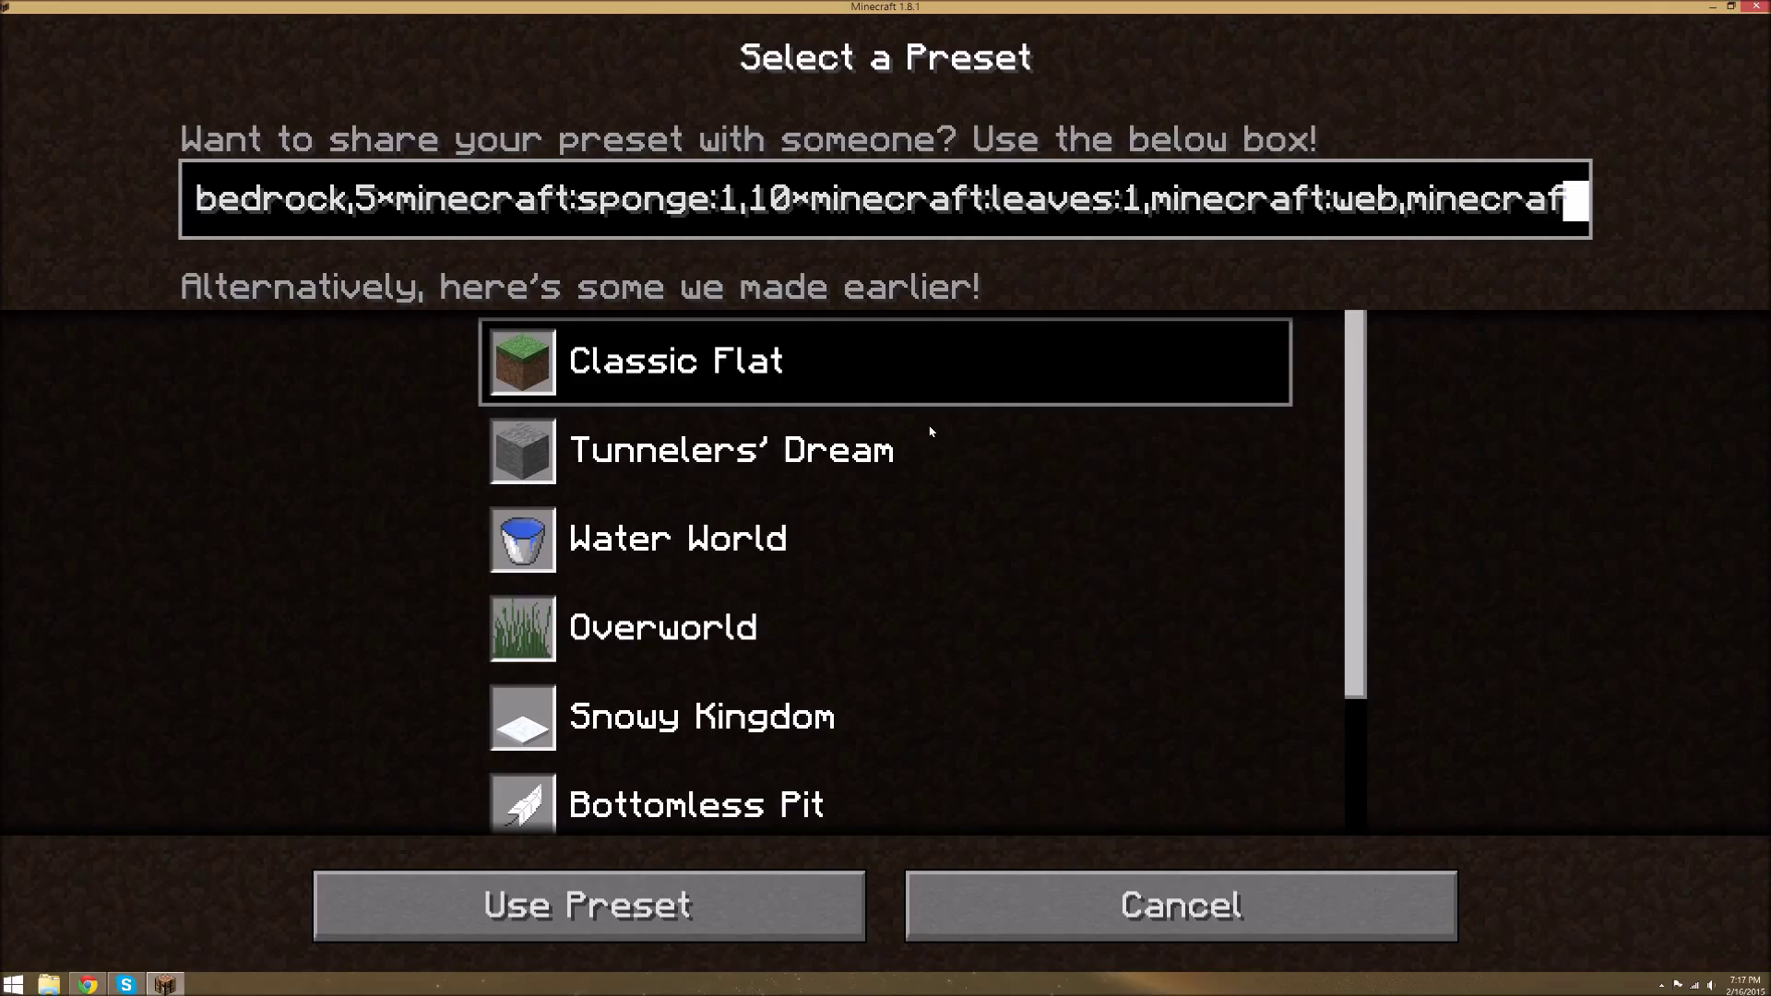
text(t:grass)
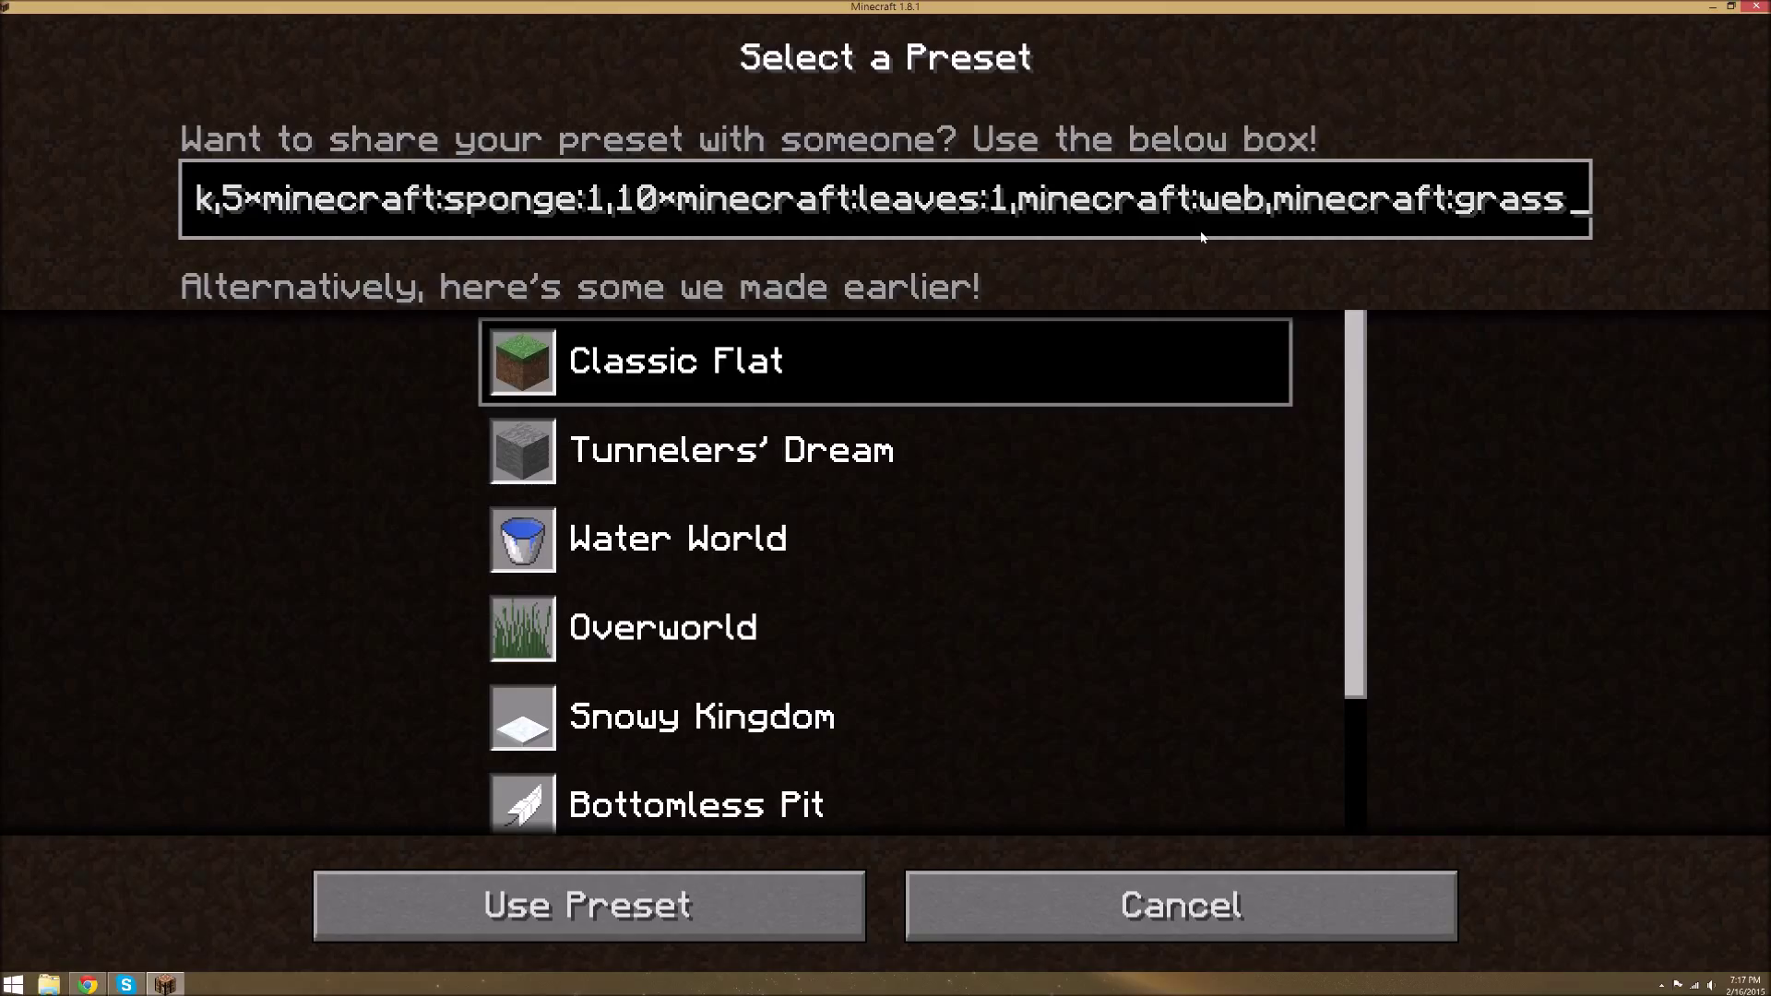
text(;)
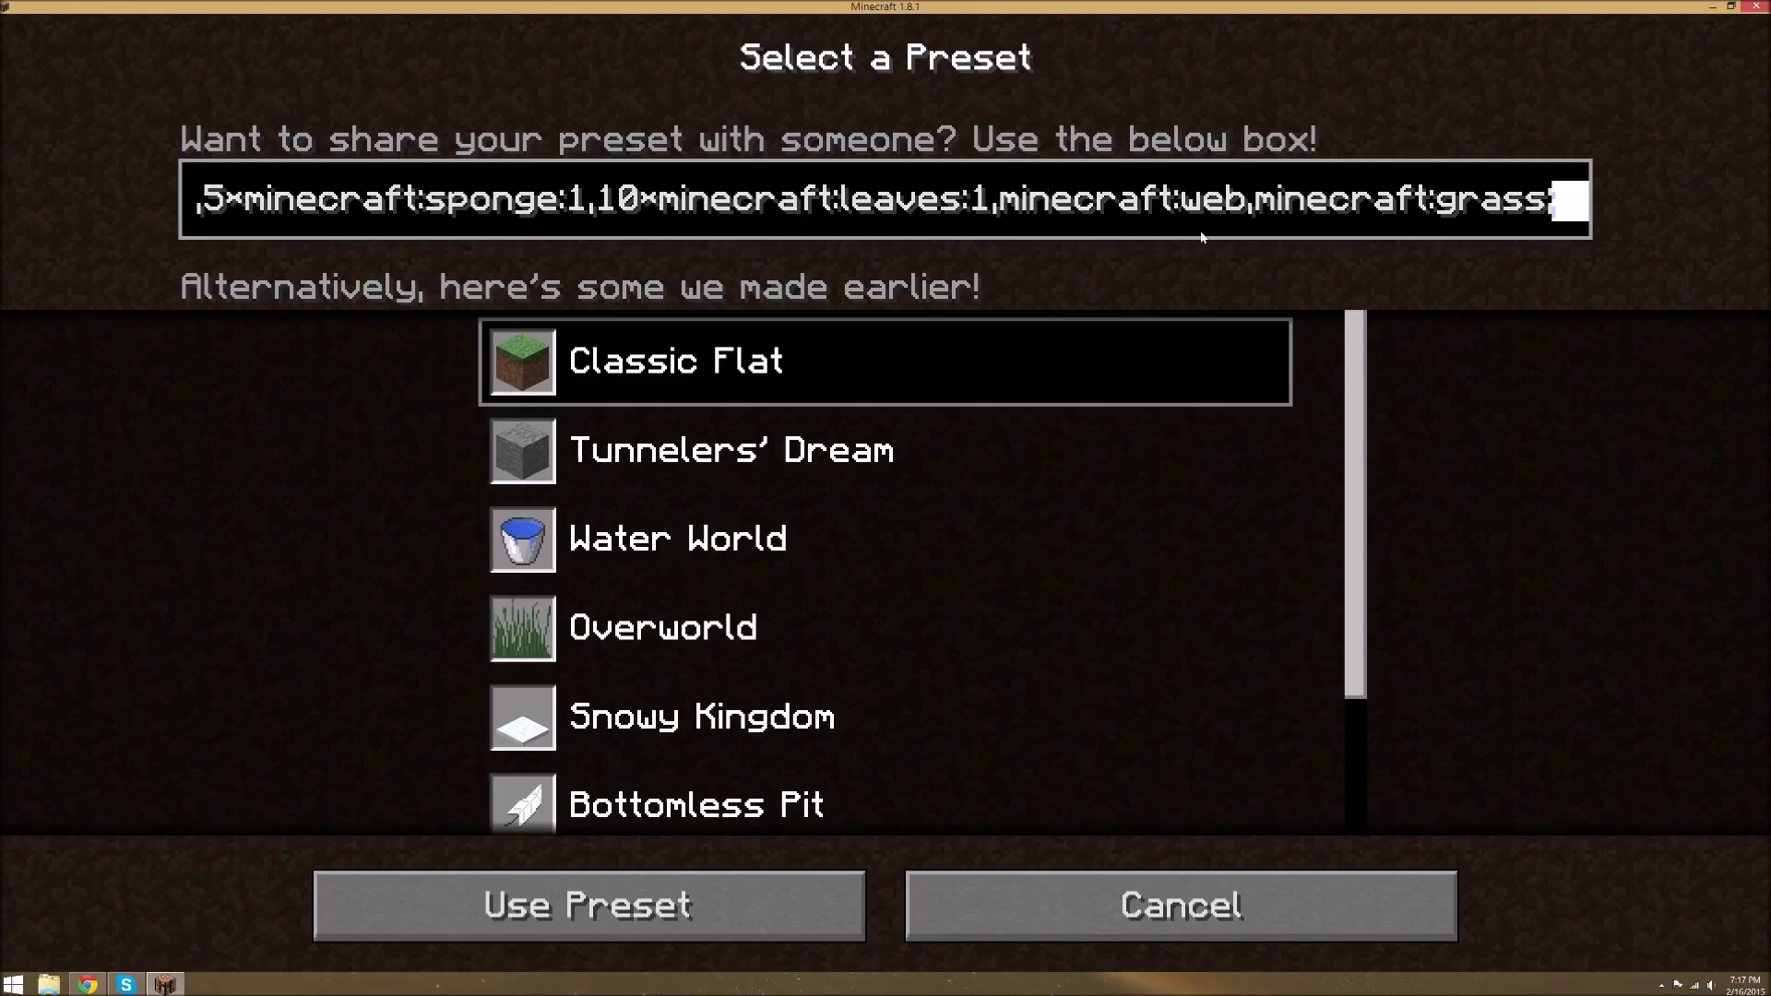
text( 3;)
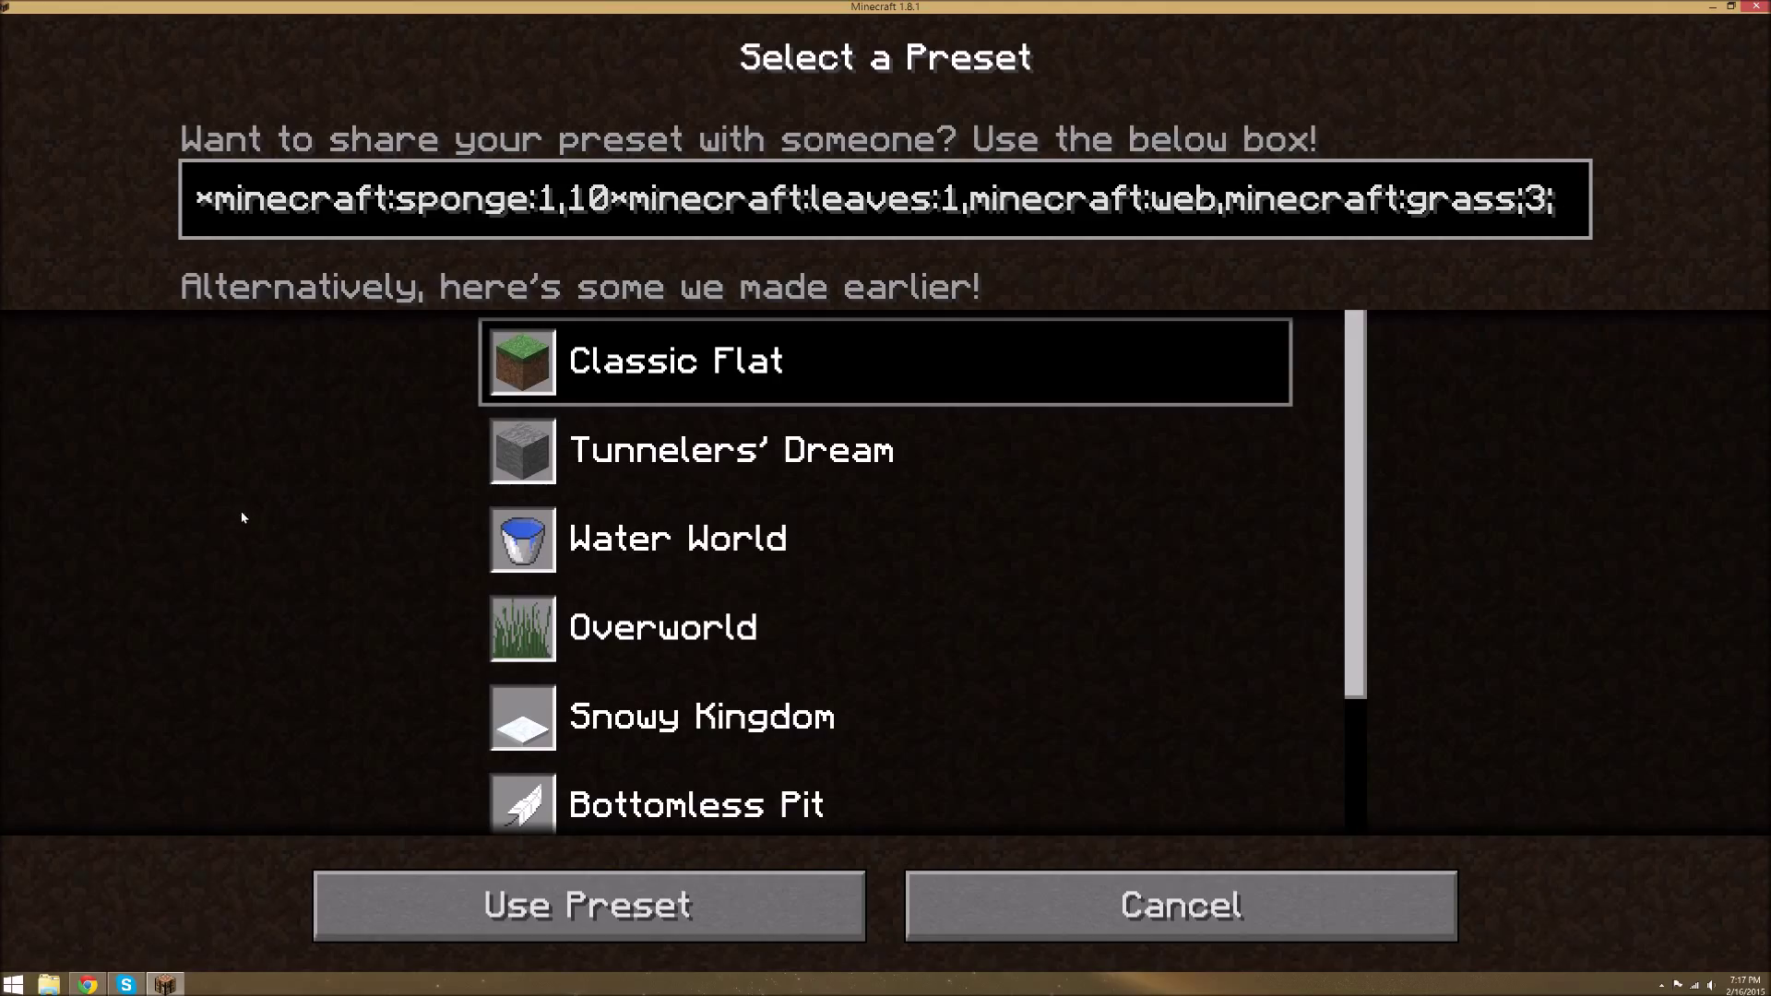
Apply the typed preset and confirm the grass, cobweb, spruce leaves, wet sponge and bedrock layers
click(434, 899)
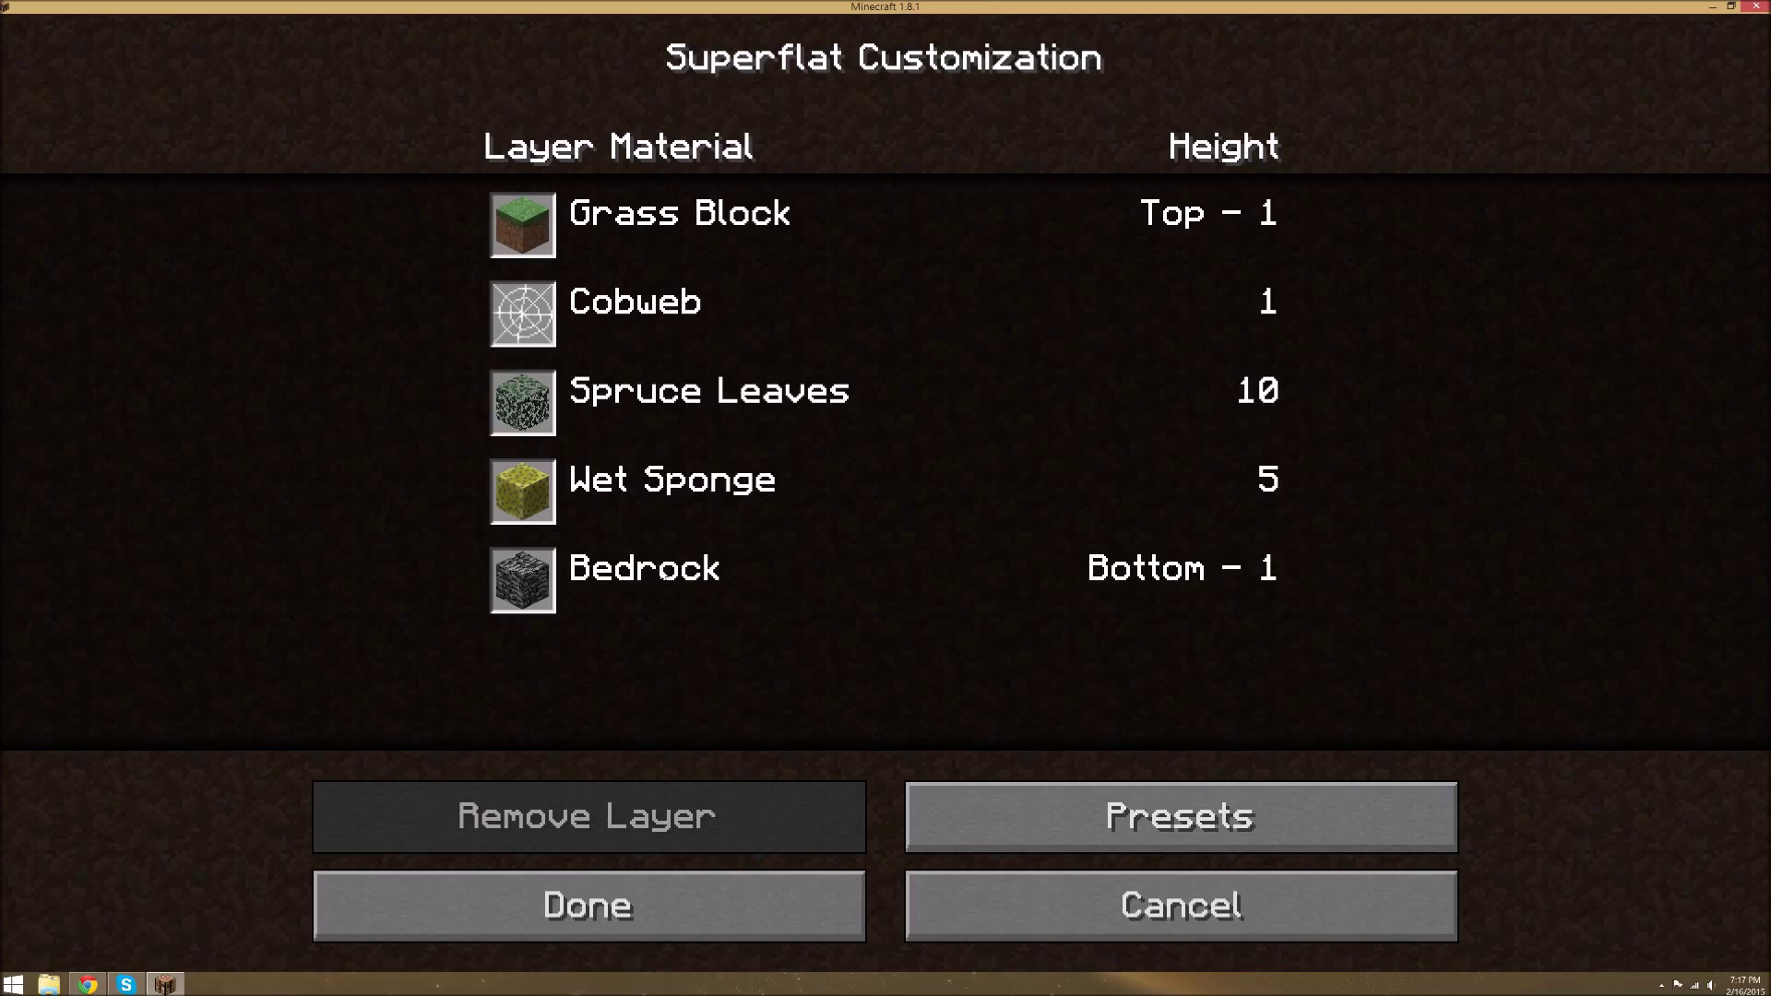
click(720, 886)
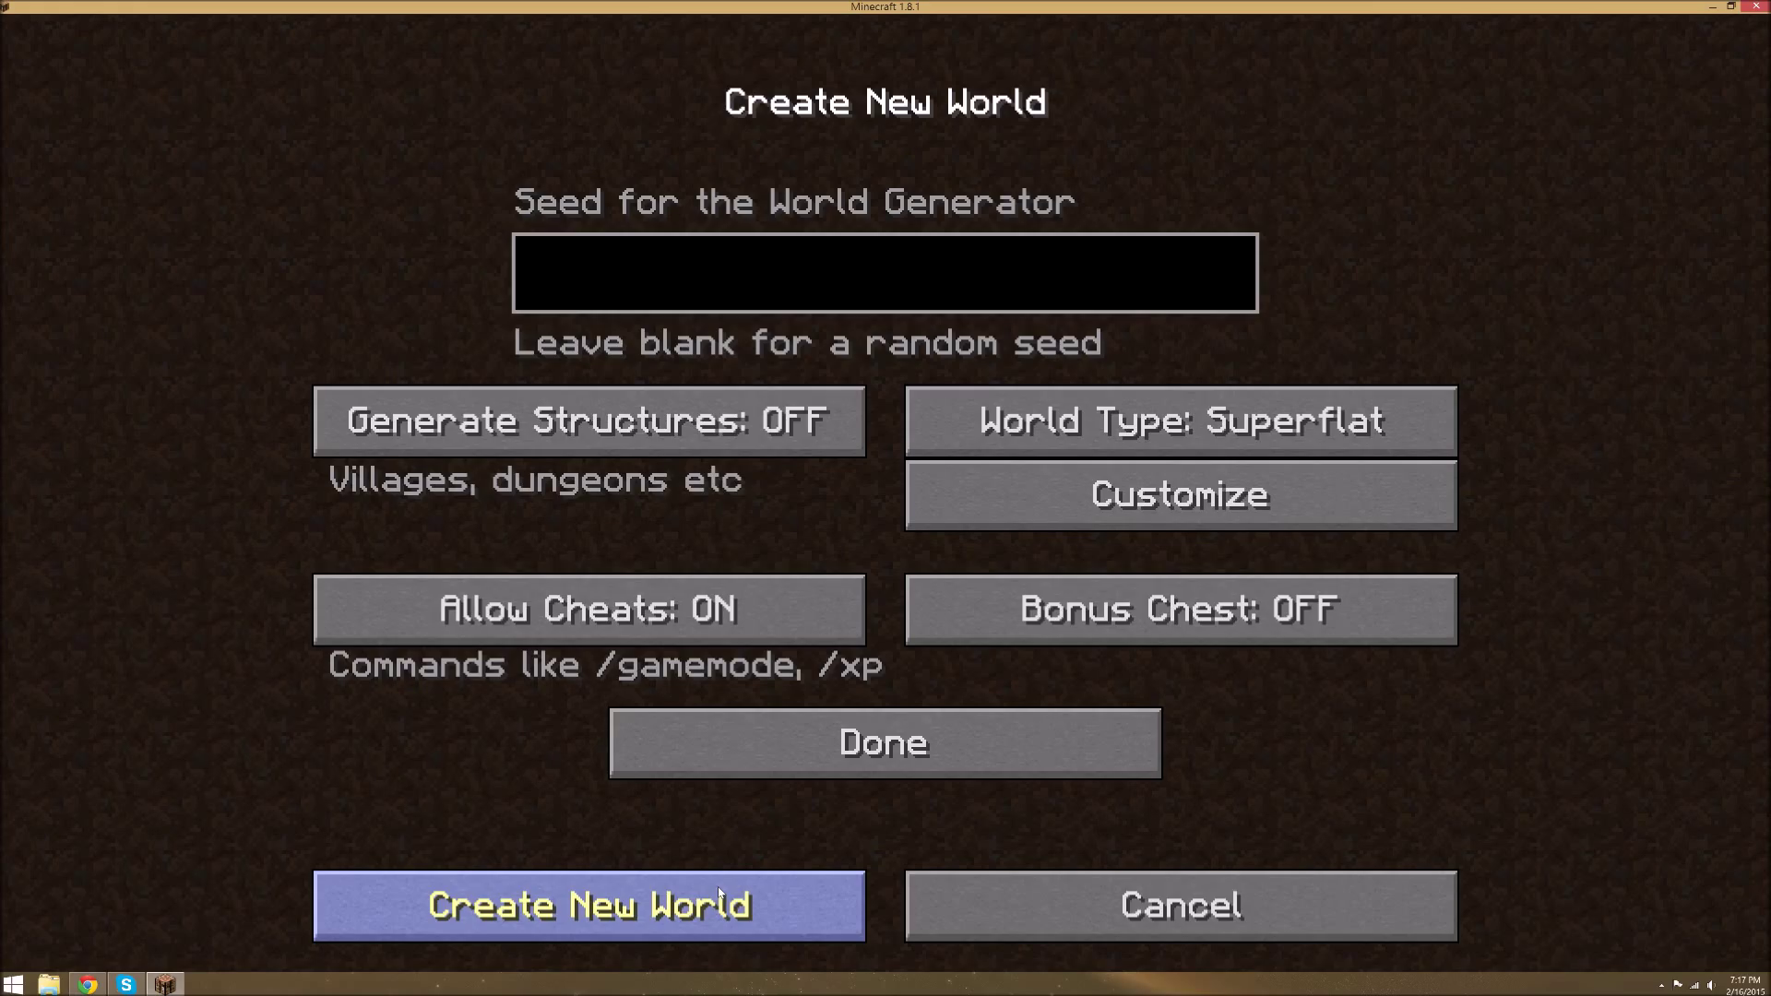
Create the superflat world and switch the difficulty from Normal to Peaceful
click(718, 887)
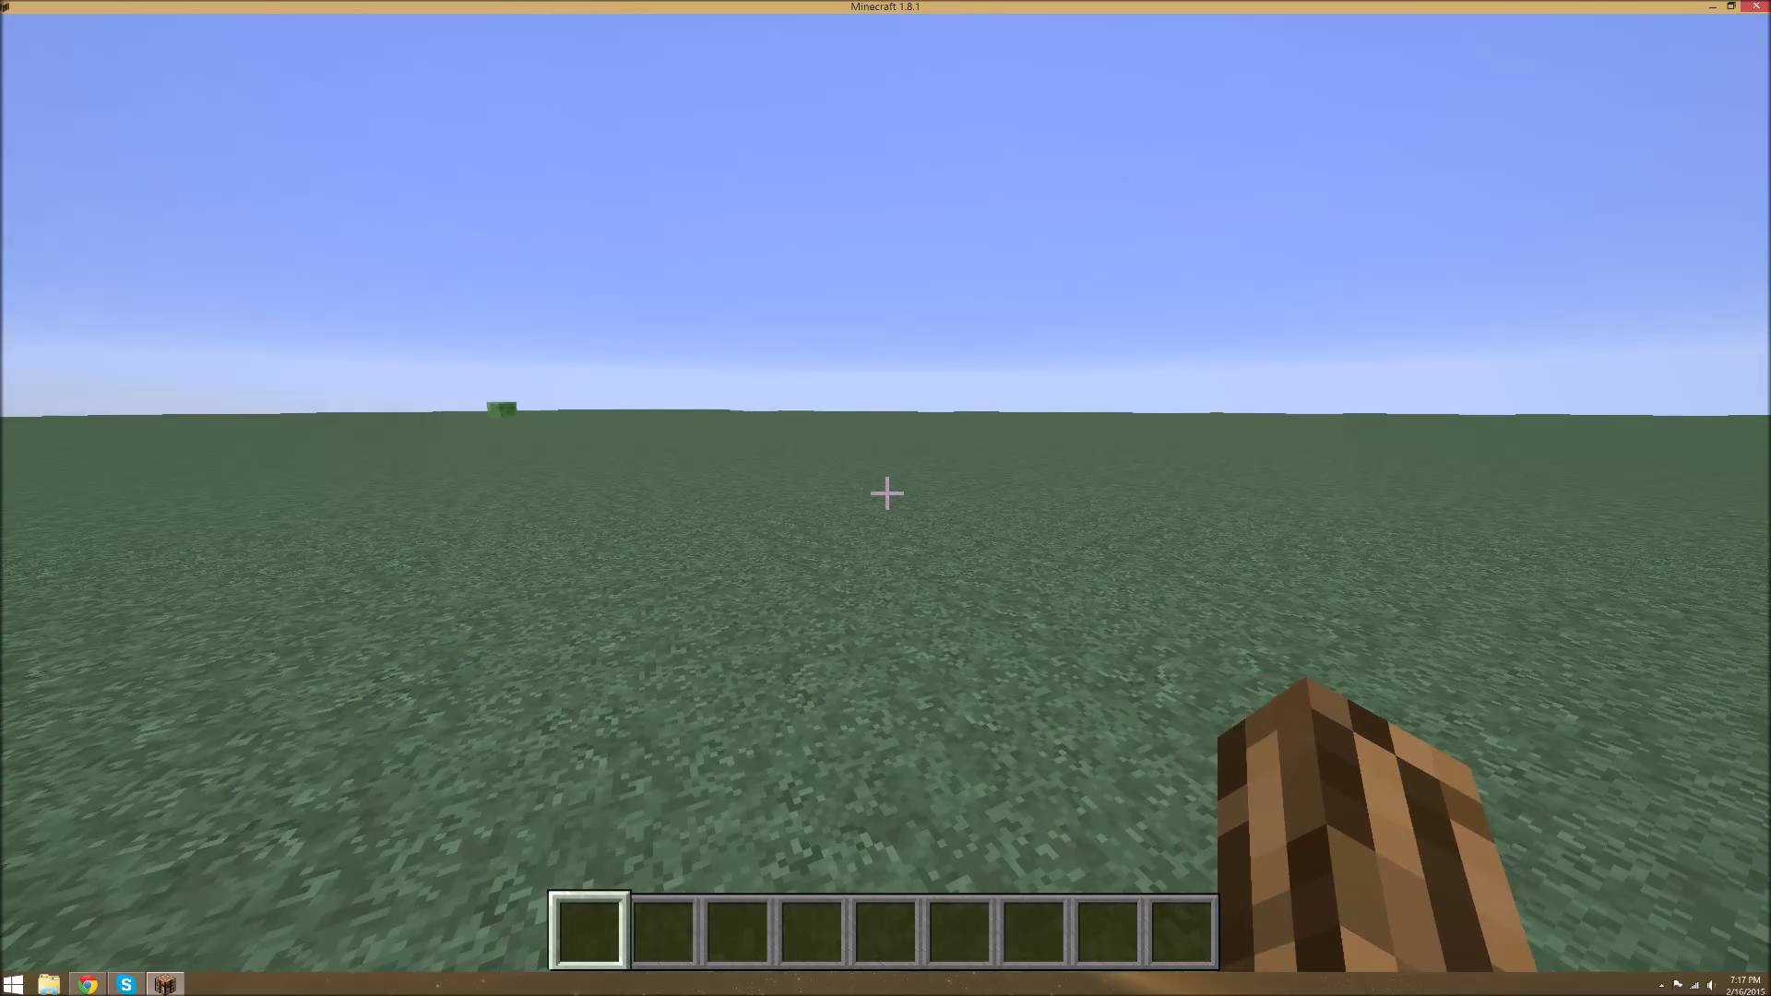
key(Escape)
click(696, 583)
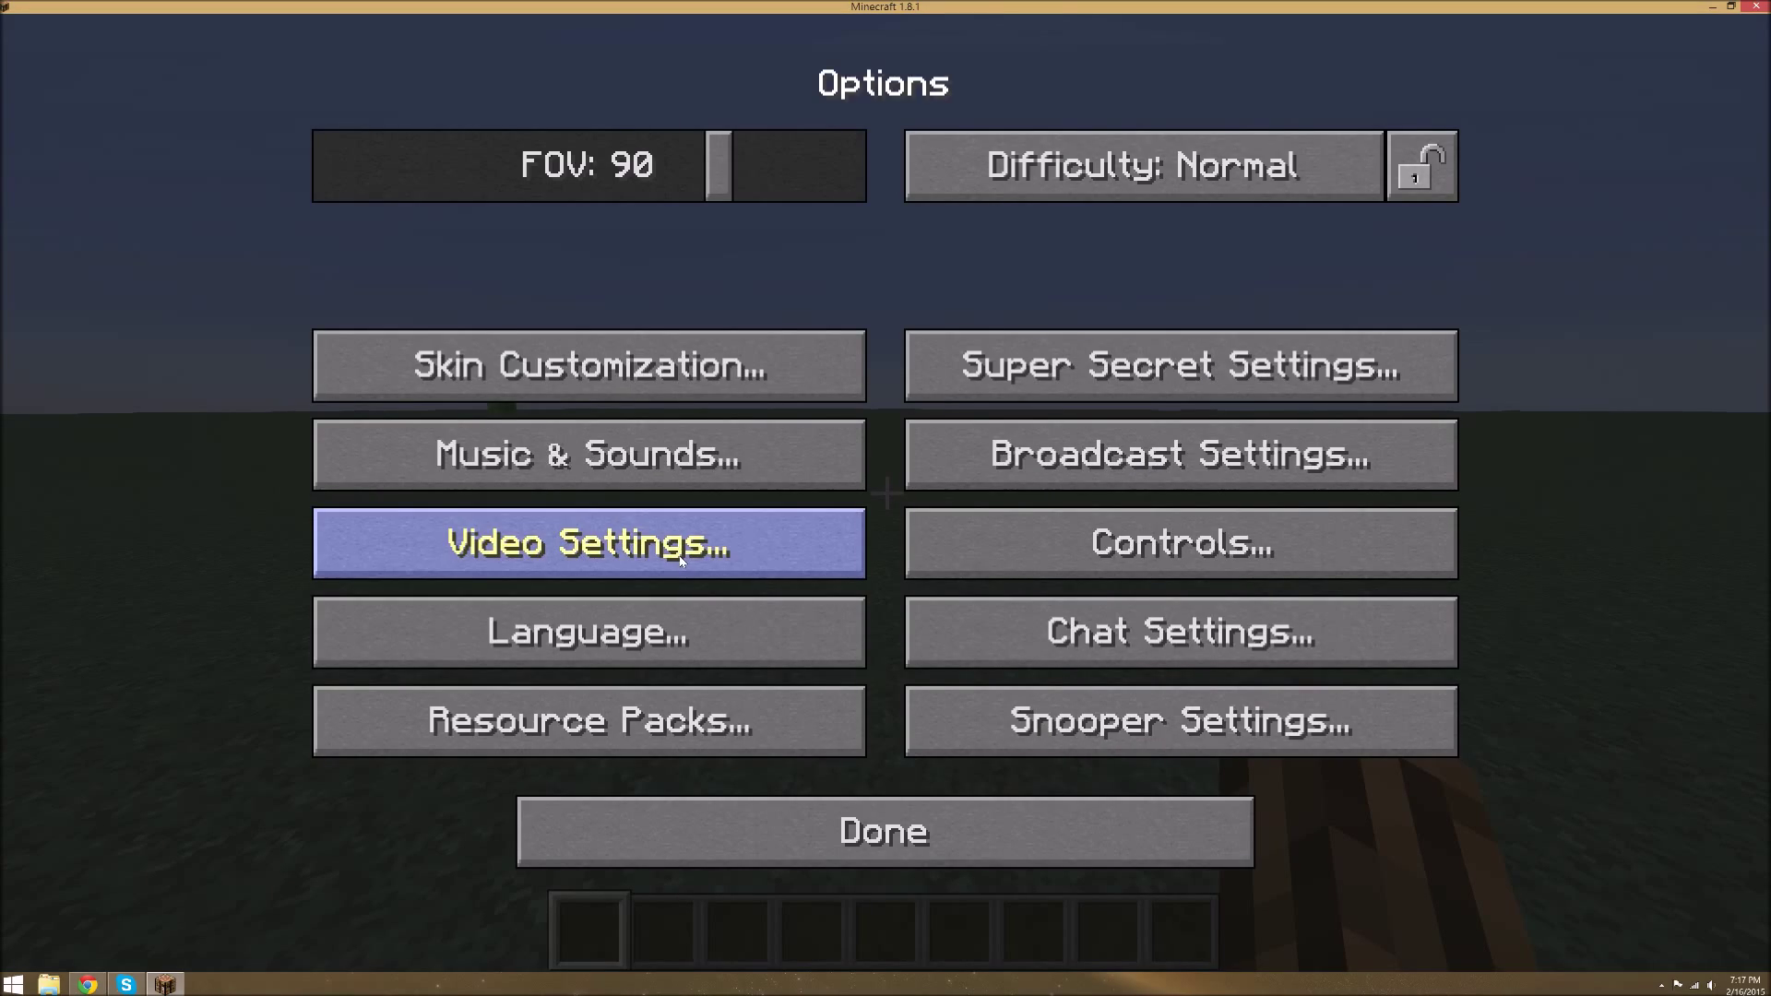
click(687, 554)
click(950, 905)
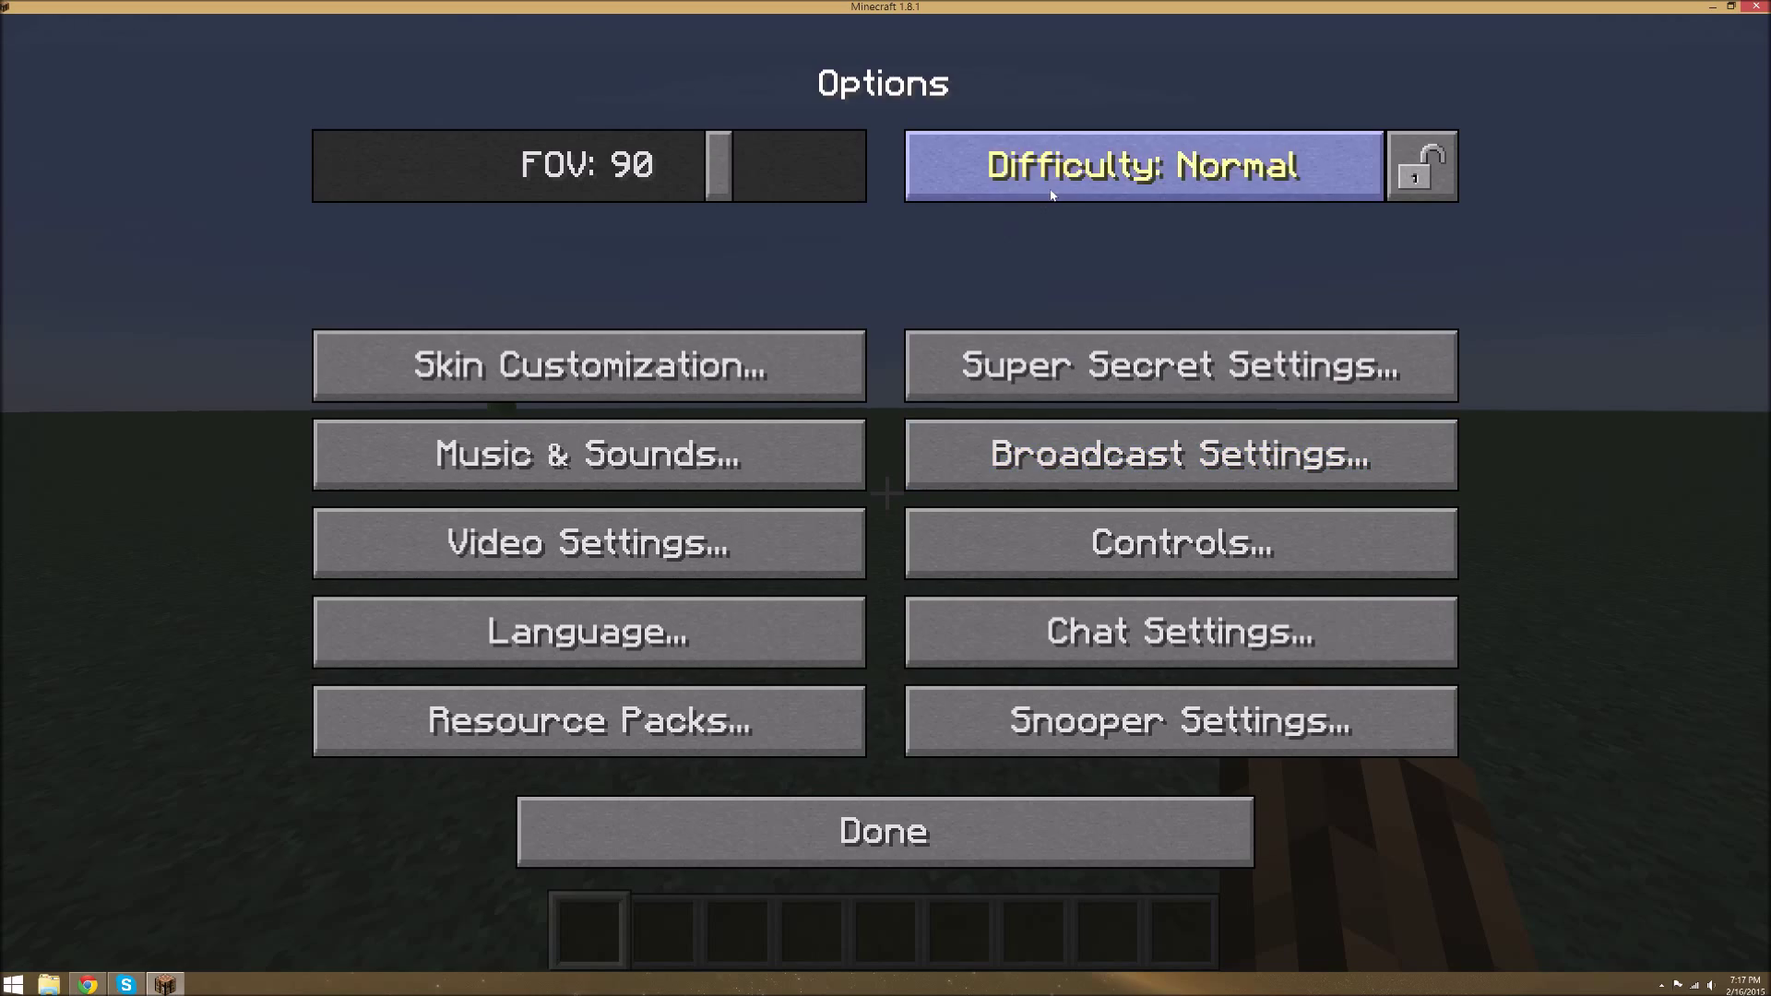
click(1144, 166)
click(1144, 166)
Dig a shaft down to the wet sponge layer and fly back up
key(Escape)
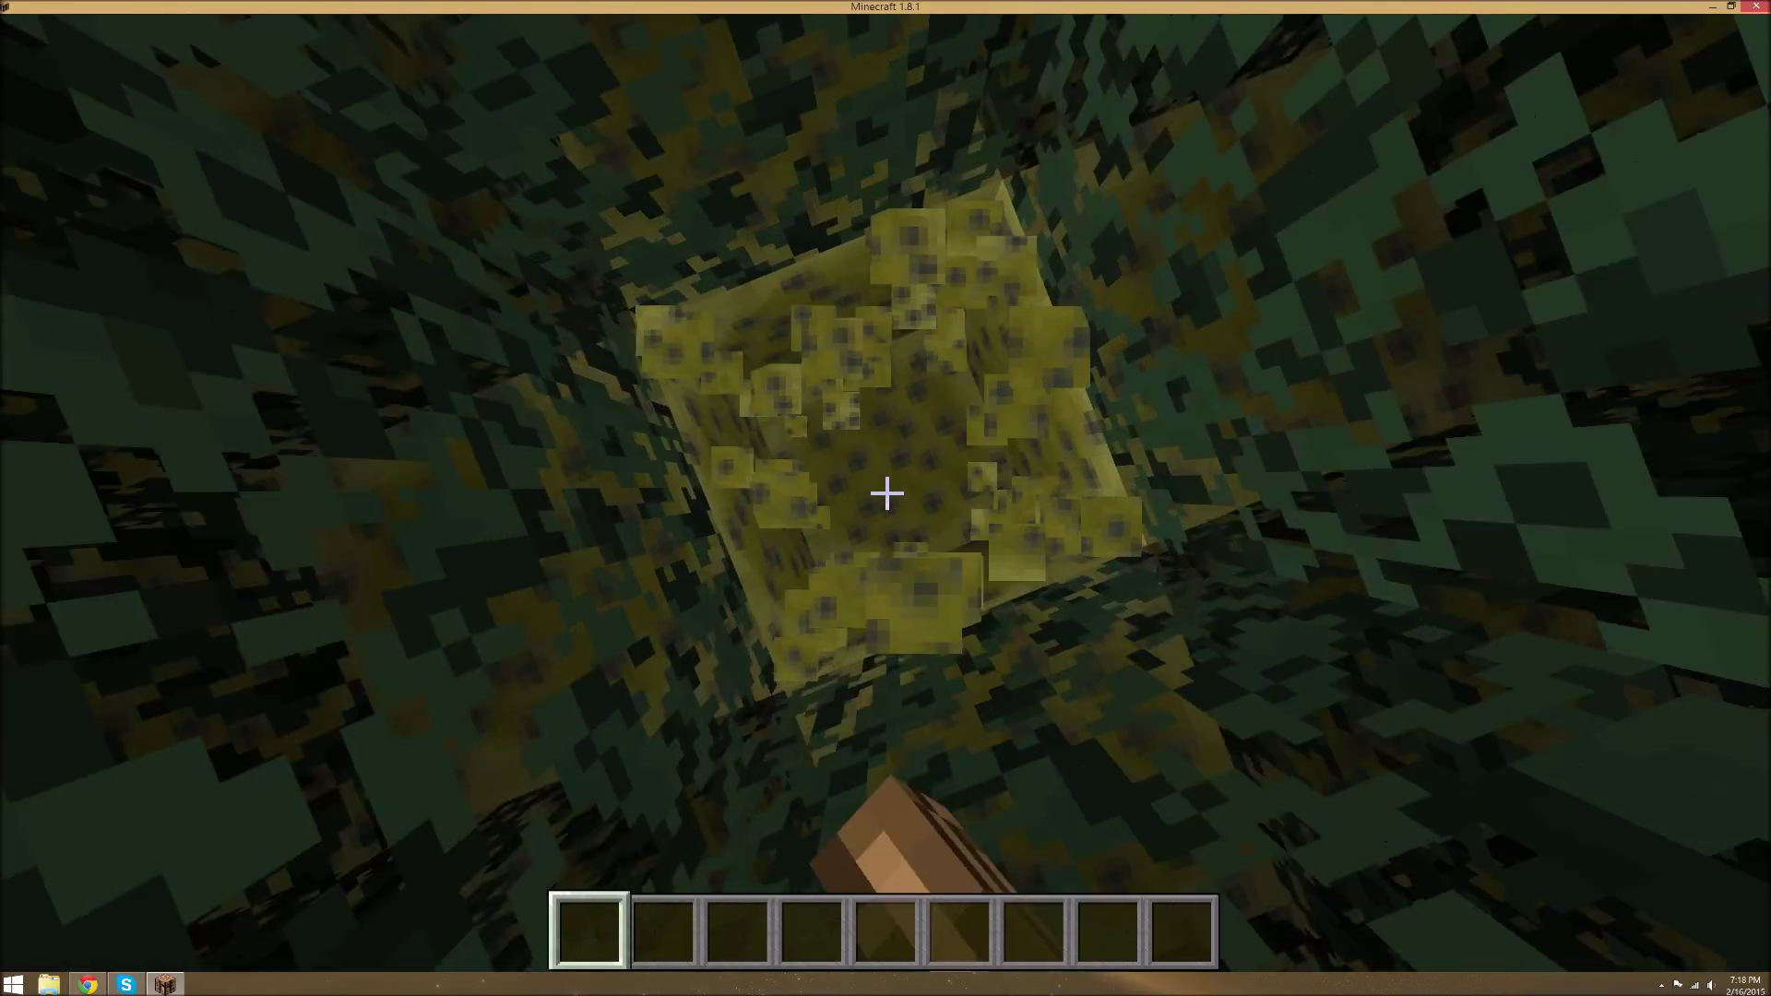
click(886, 494)
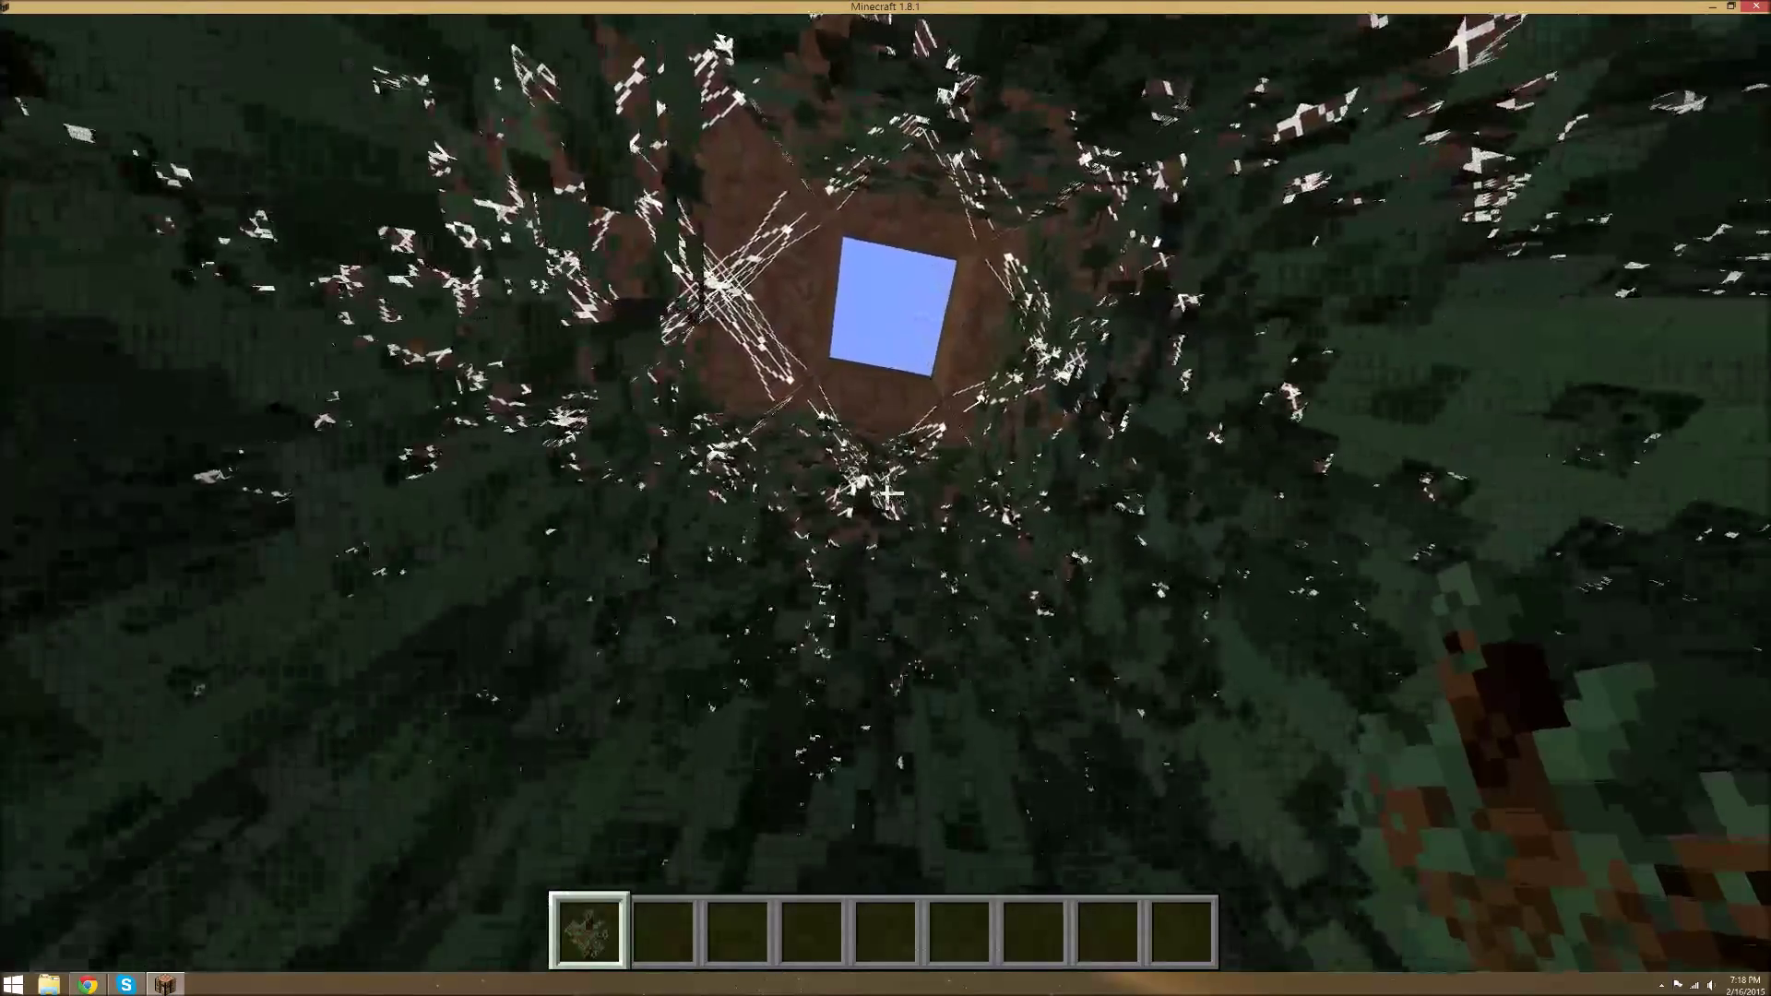
key(space)
key(space)
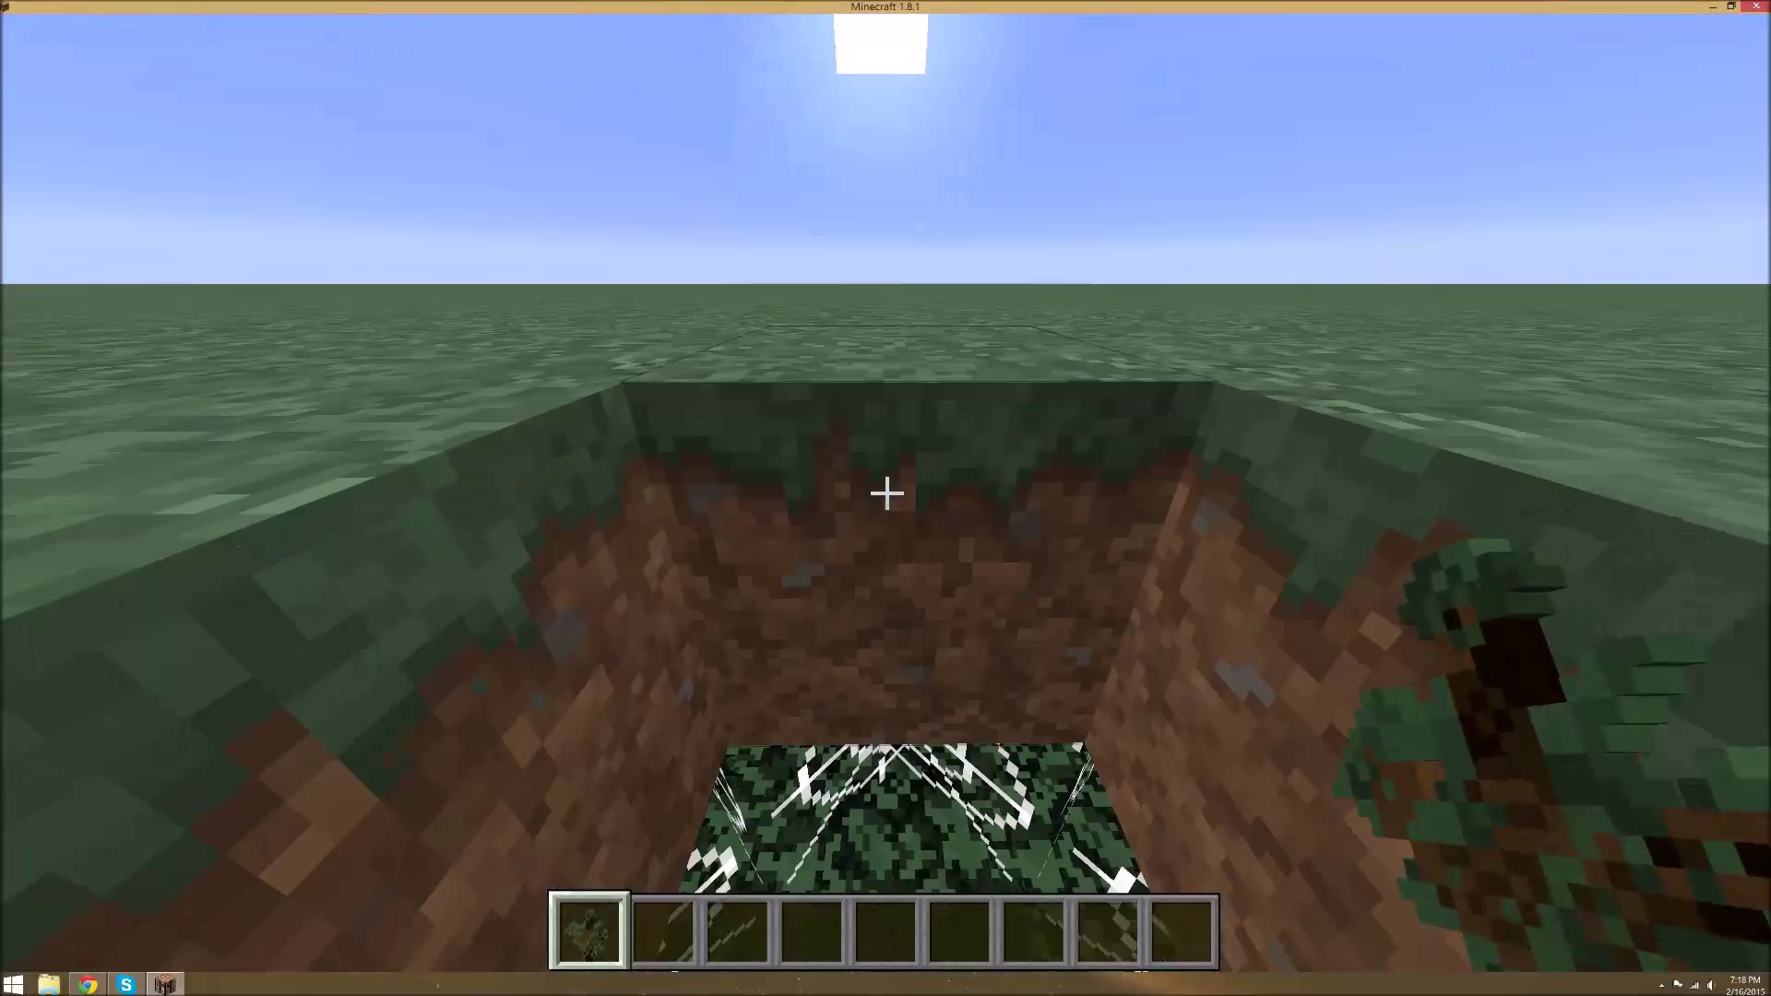